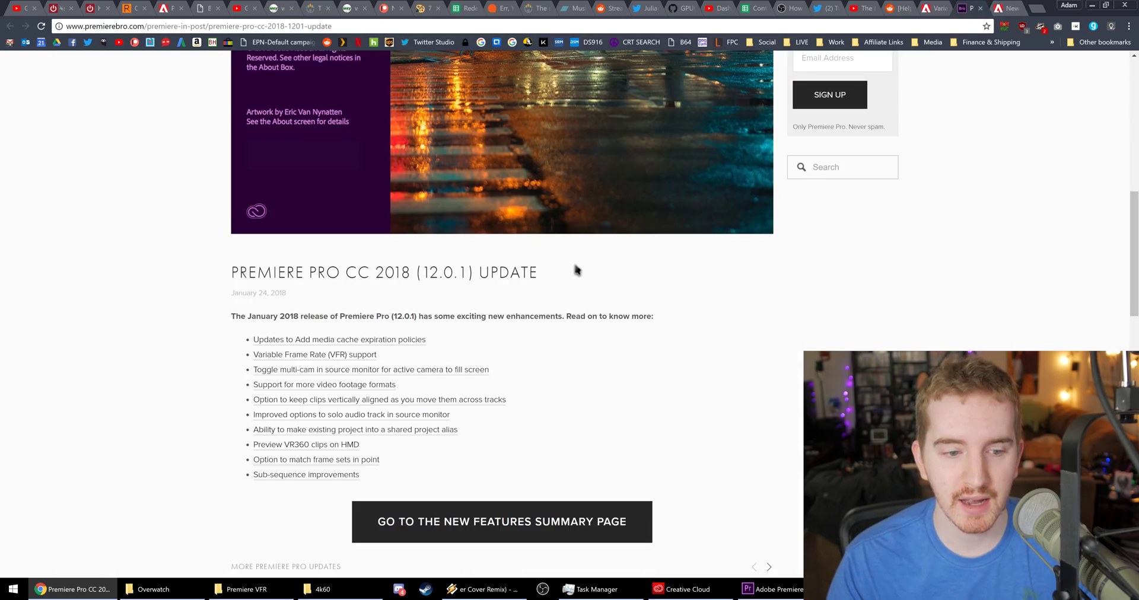
Step: Scroll the 12.0.1 update article and switch to the 'Variable frame rate video with Premiere Pro' forum thread
{"action": "scroll", "coordinate": [507, 371], "scroll_direction": "down", "scroll_amount": 2}
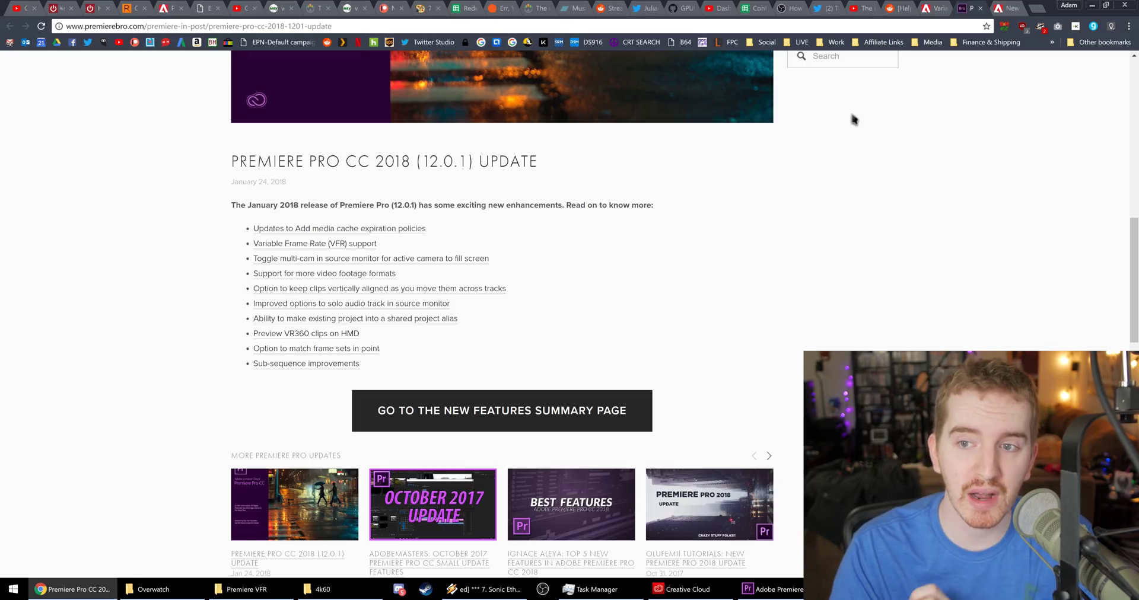
{"action": "left_click", "coordinate": [929, 13]}
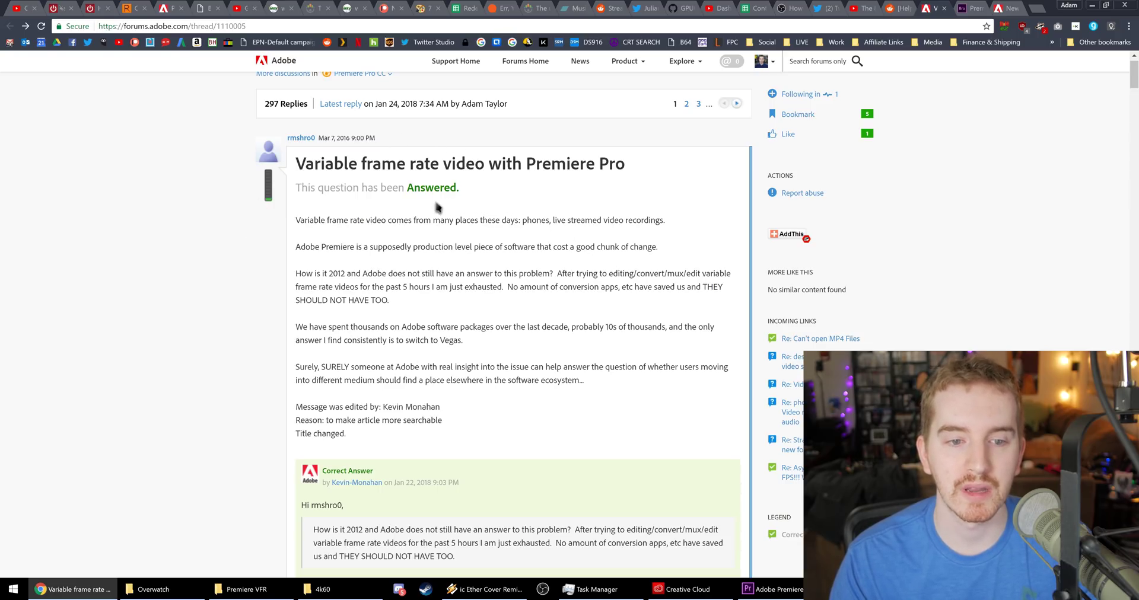
Step: Read down to the thread's Correct Answer on 12.0.1 VFR support, then return to the premierebro article
{"action": "scroll", "coordinate": [414, 288], "scroll_direction": "down", "scroll_amount": 1}
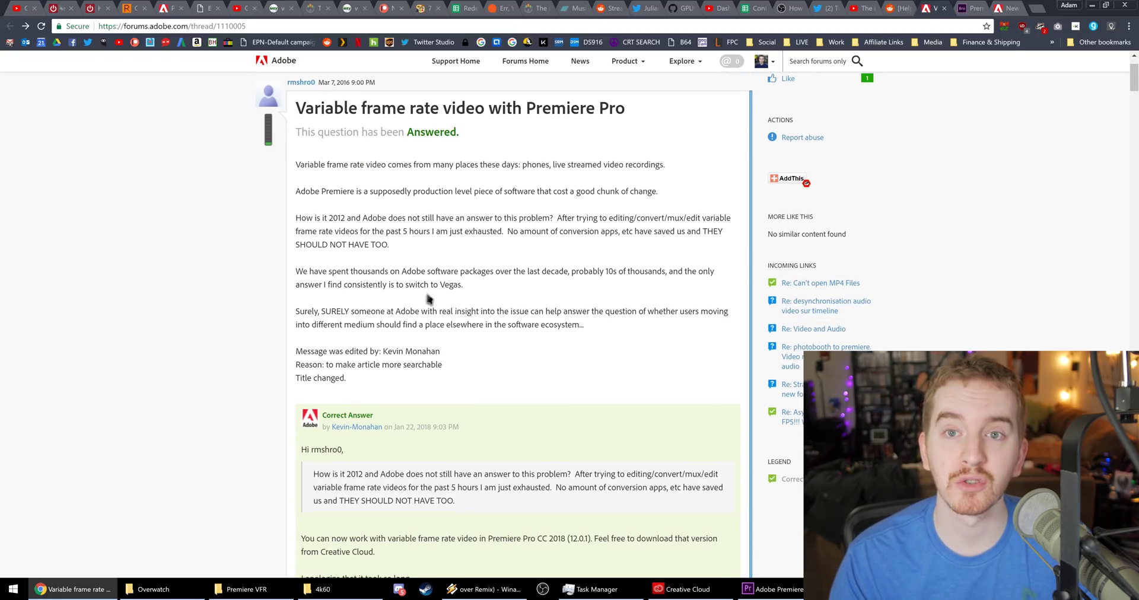
{"action": "scroll", "coordinate": [458, 302], "scroll_direction": "down", "scroll_amount": 1}
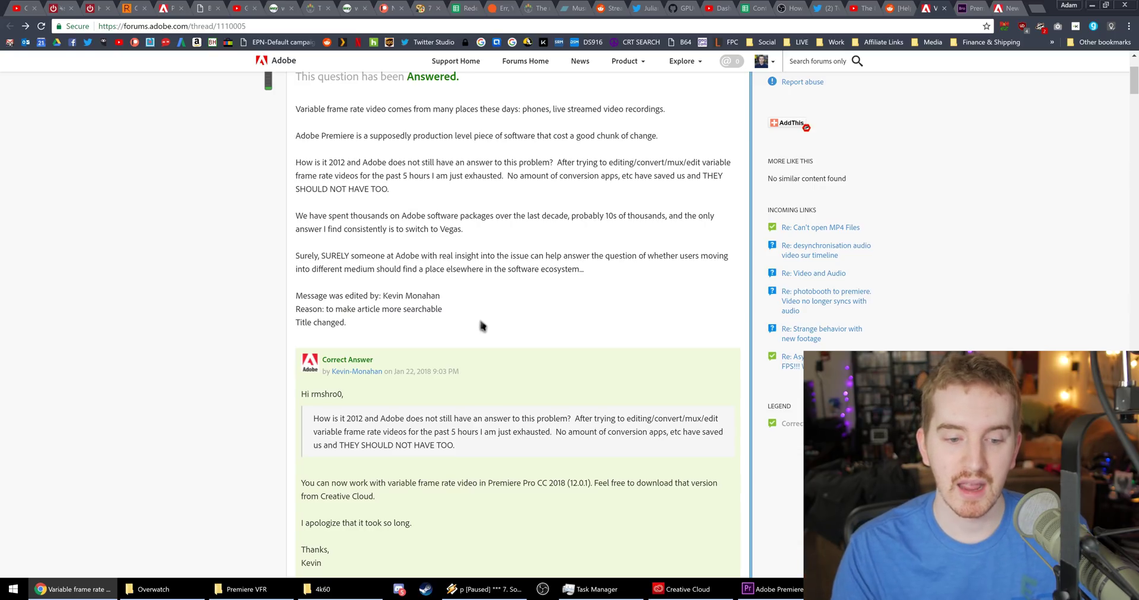
{"action": "scroll", "coordinate": [448, 344], "scroll_direction": "down", "scroll_amount": 2}
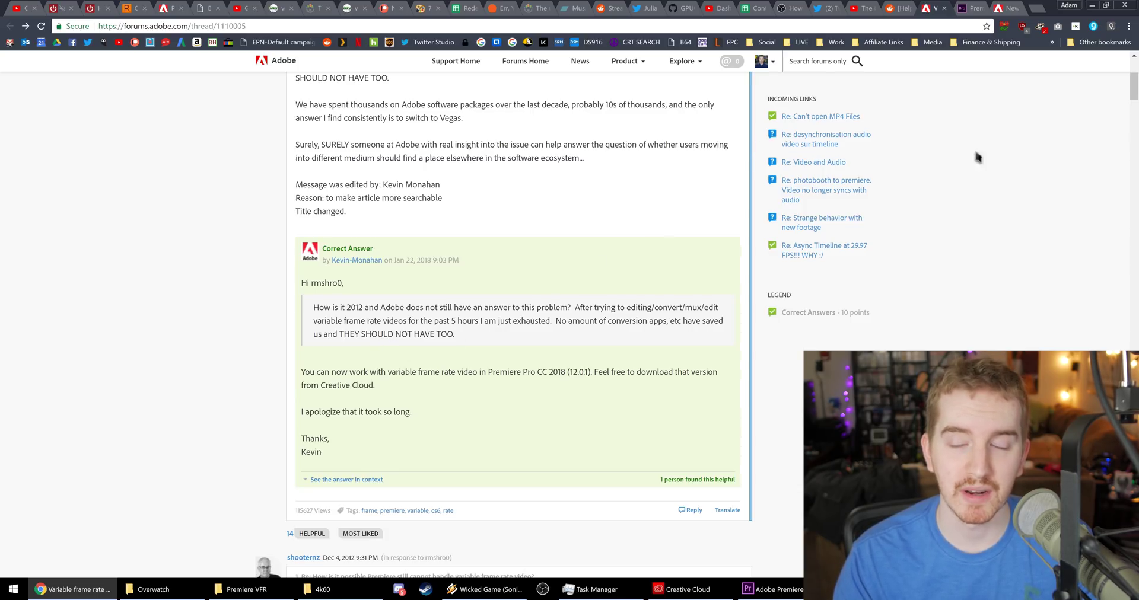
{"action": "key", "text": "alt+Tab"}
{"action": "key", "text": "alt+Tab"}
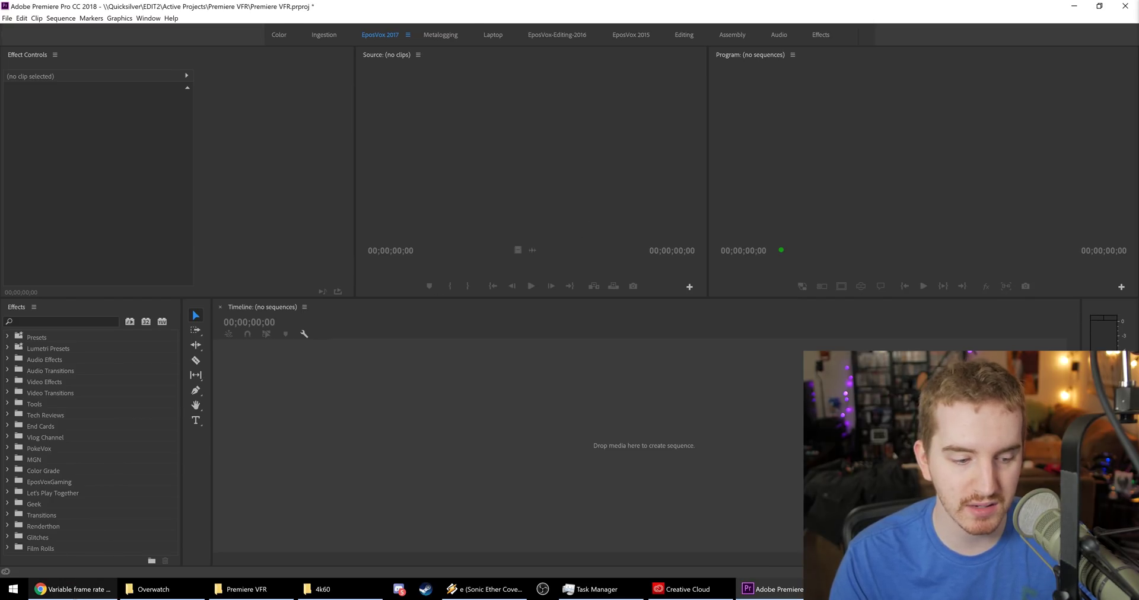
{"action": "left_click", "coordinate": [974, 10]}
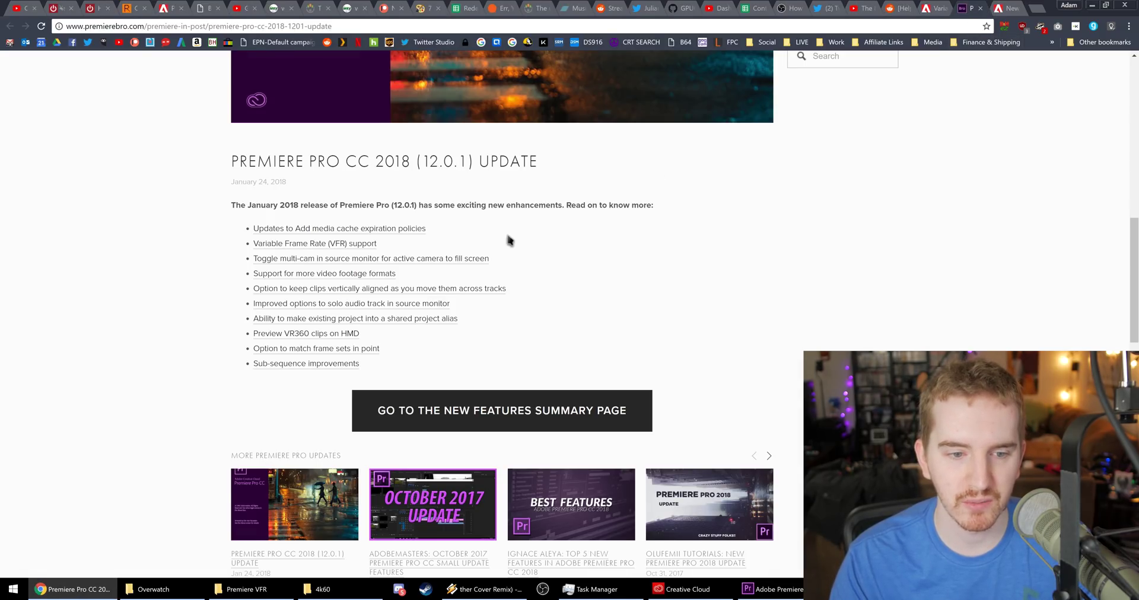
Step: Skim the update article's feature list, then switch to the 'New features summary' help page
{"action": "scroll", "coordinate": [508, 240], "scroll_direction": "down", "scroll_amount": 1}
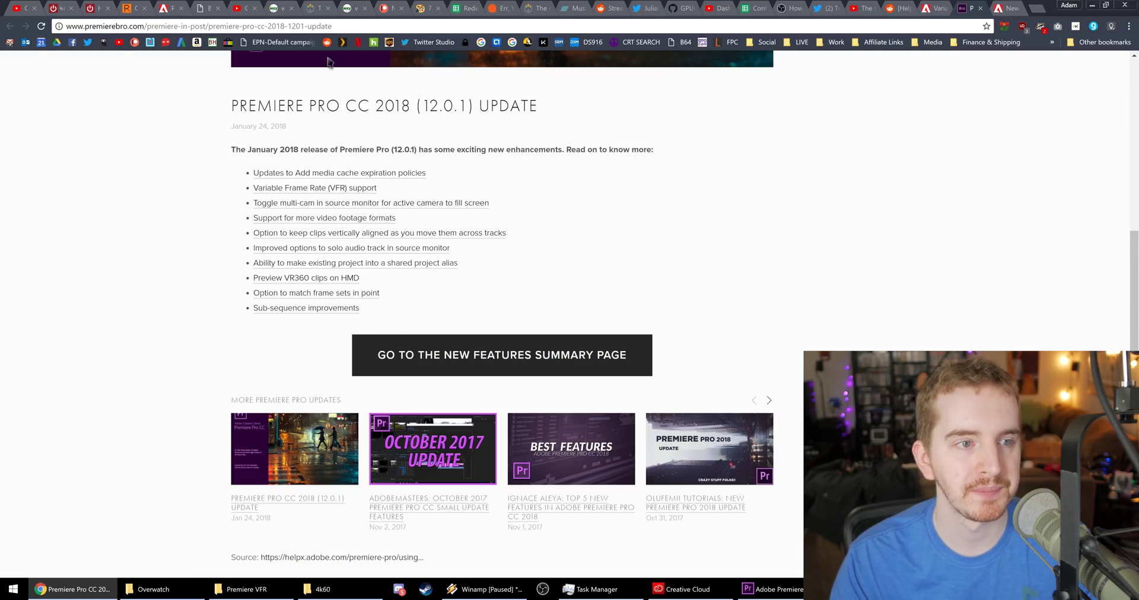
{"action": "scroll", "coordinate": [471, 253], "scroll_direction": "up", "scroll_amount": 4}
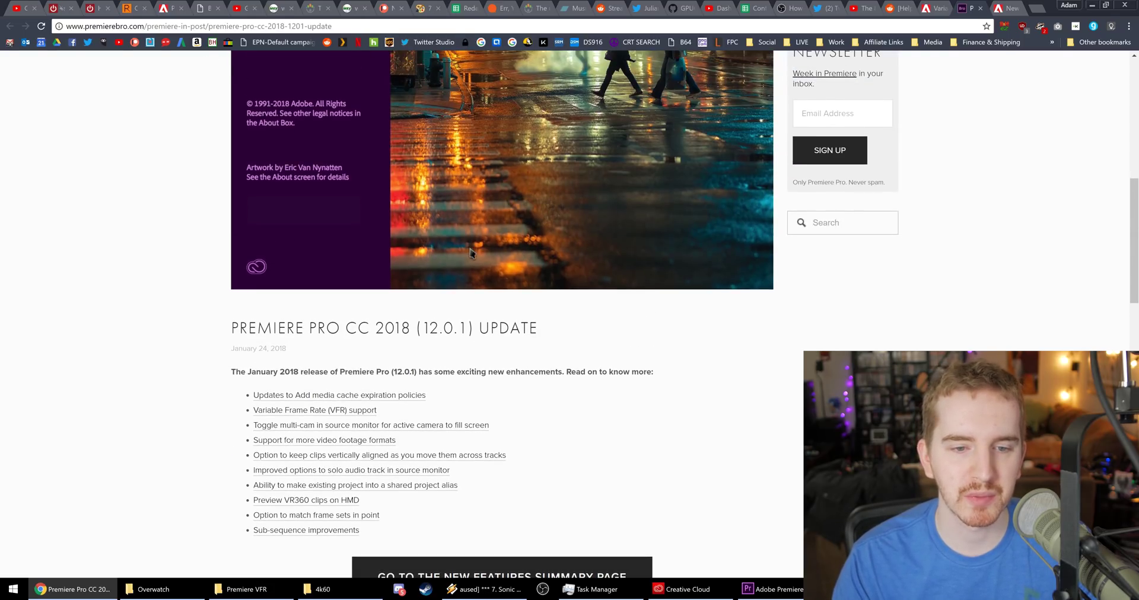
{"action": "scroll", "coordinate": [472, 253], "scroll_direction": "up", "scroll_amount": 4}
{"action": "scroll", "coordinate": [472, 253], "scroll_direction": "down", "scroll_amount": 3}
{"action": "key", "text": "ctrl+Tab"}
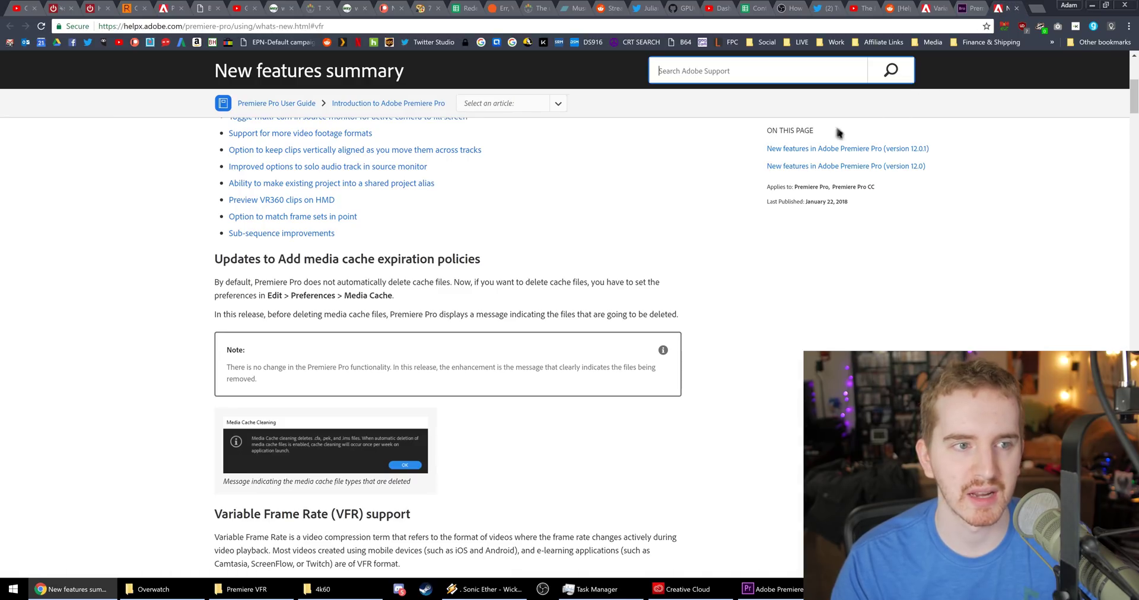
Step: Scroll through the help page's Variable Frame Rate (VFR) support section
{"action": "scroll", "coordinate": [252, 184], "scroll_direction": "down", "scroll_amount": 4}
{"action": "scroll", "coordinate": [493, 338], "scroll_direction": "up", "scroll_amount": 3}
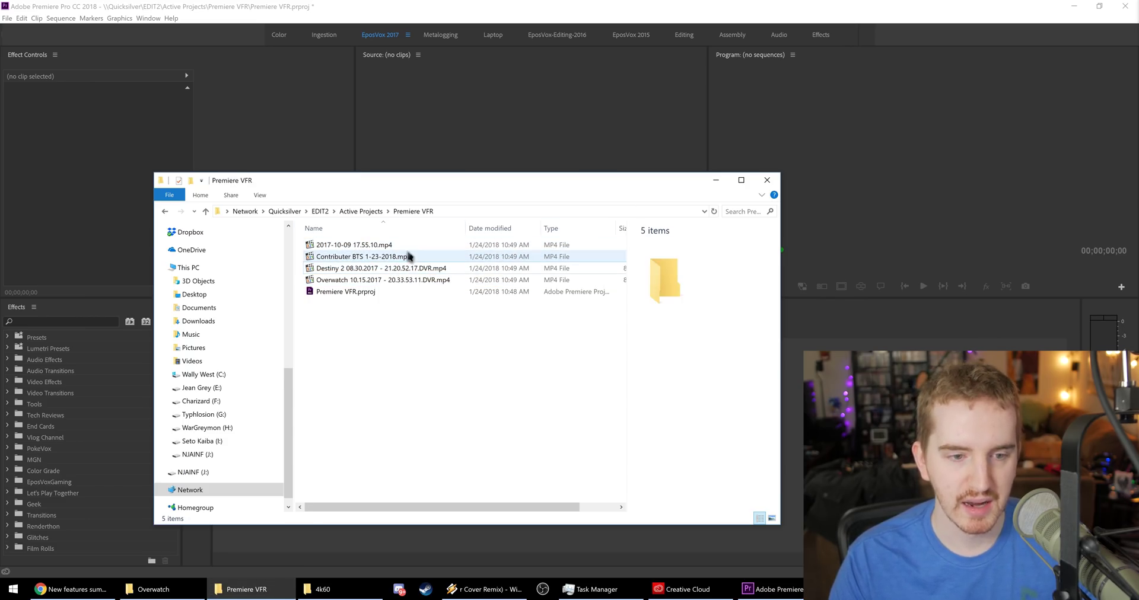
Step: Select 2017-10-09 17.55.10.mp4 to read its 3840×2160, 26.56 frames/second details
{"action": "mouse_move", "coordinate": [410, 257]}
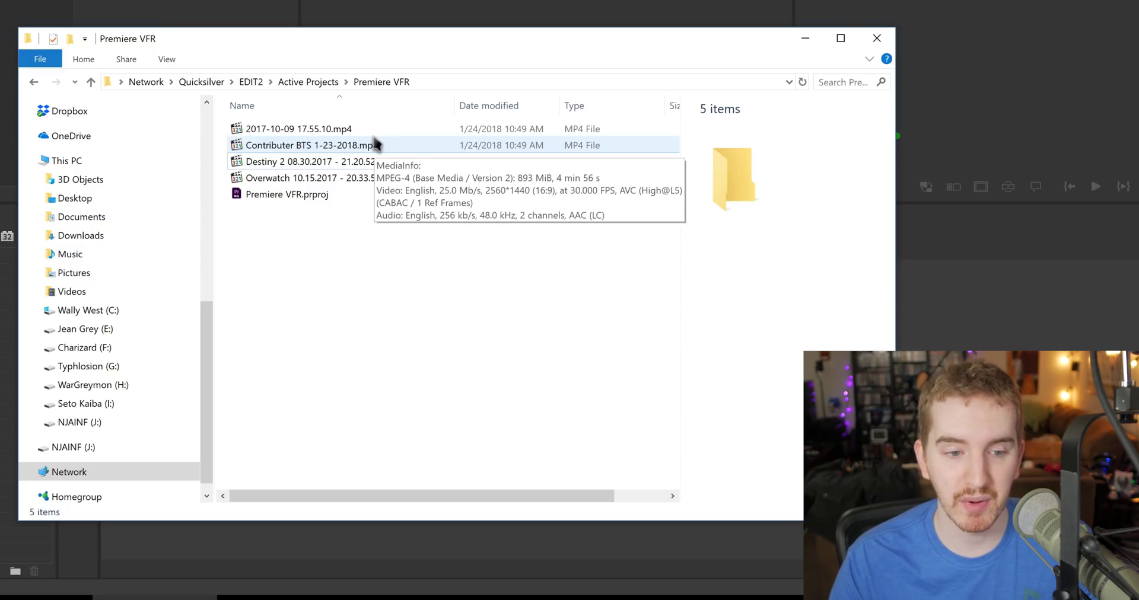
{"action": "left_click", "coordinate": [325, 127]}
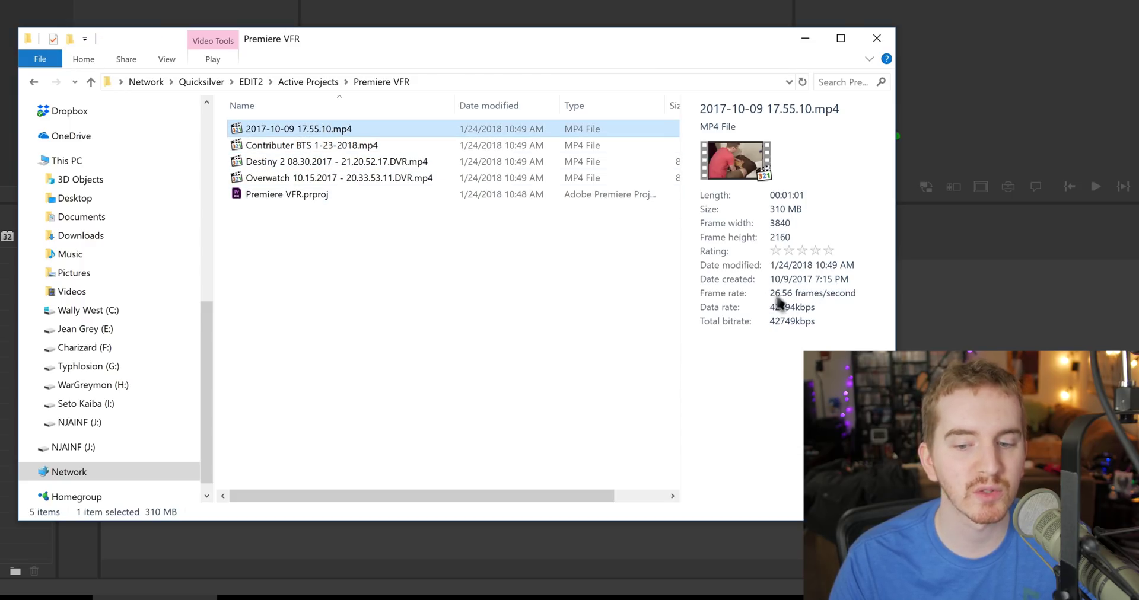
{"action": "right_click", "coordinate": [395, 130]}
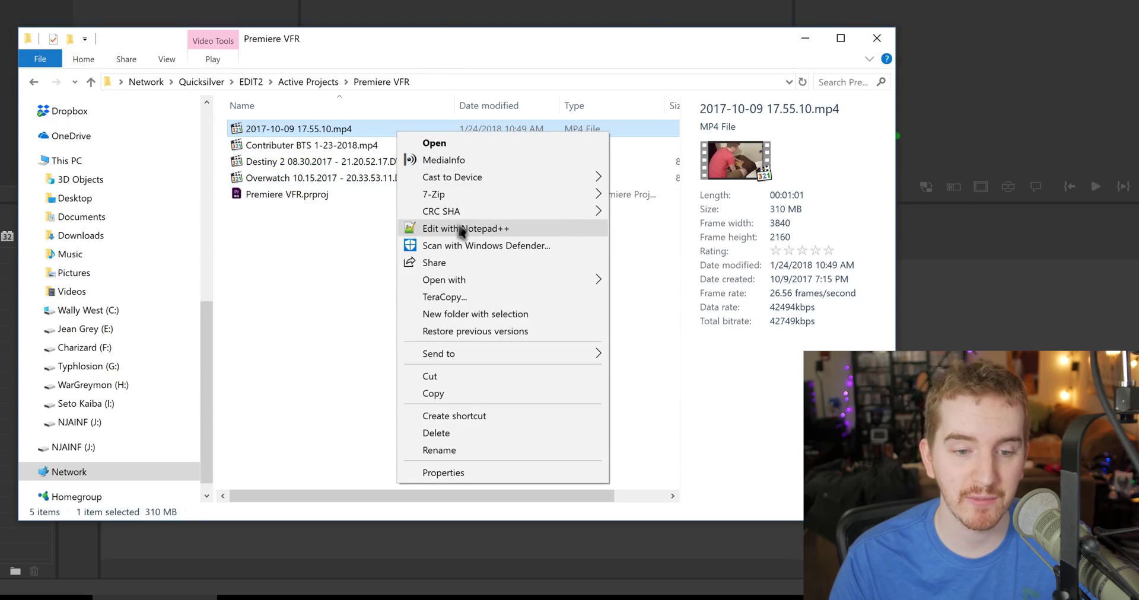
Step: Open the clip in MediaInfo and compare frame rates of the Contributer BTS, Destiny 2 and Overwatch clips
{"action": "left_click", "coordinate": [474, 165]}
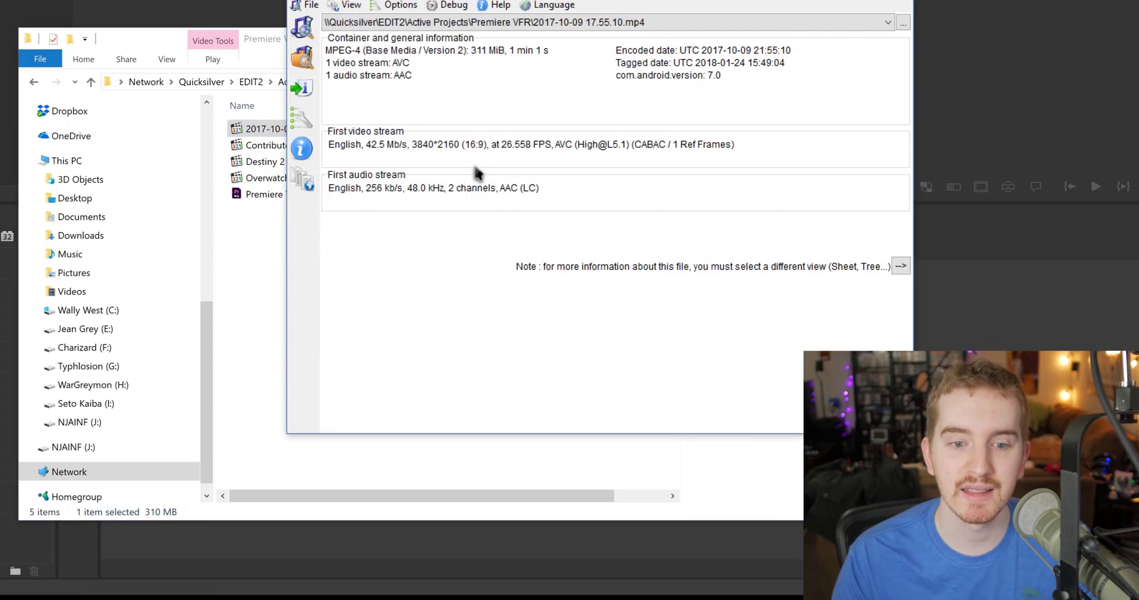
{"action": "left_click", "coordinate": [598, 445]}
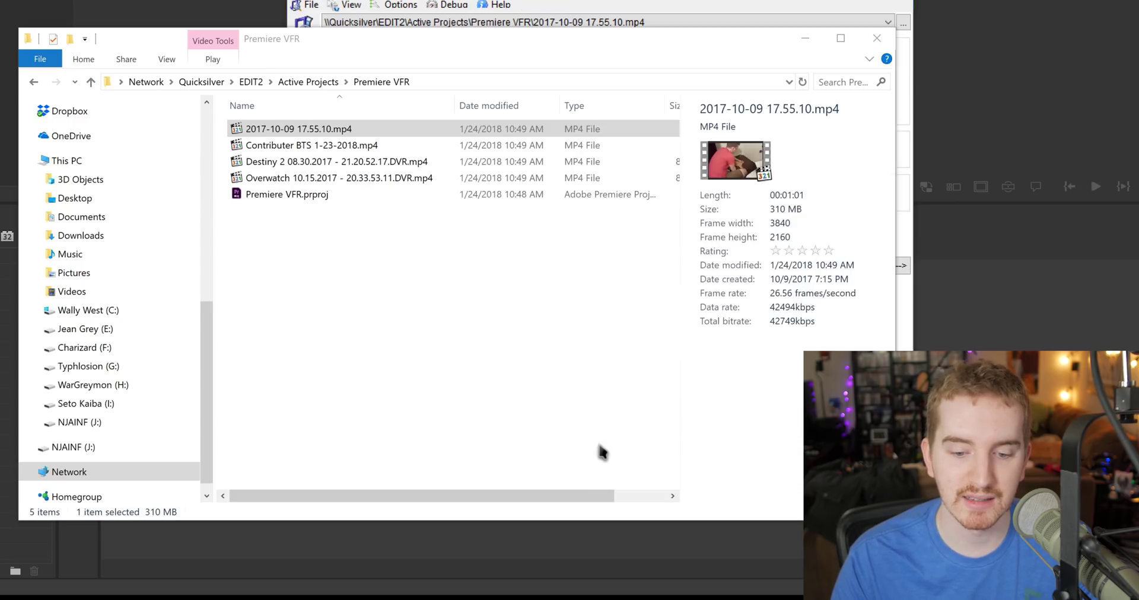
{"action": "left_click", "coordinate": [295, 130]}
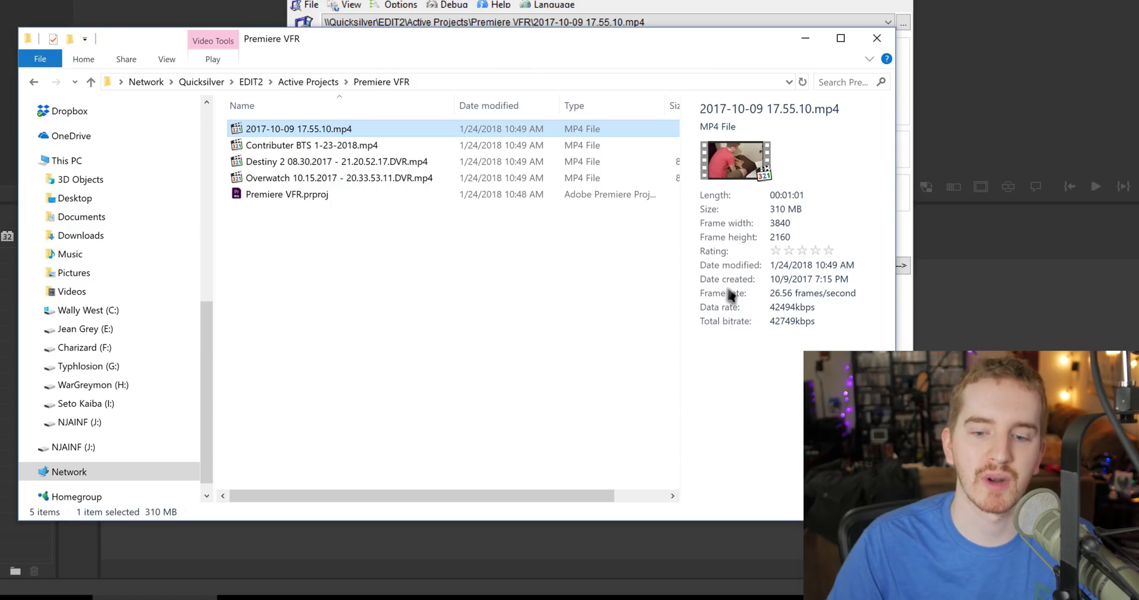
{"action": "left_click", "coordinate": [419, 151]}
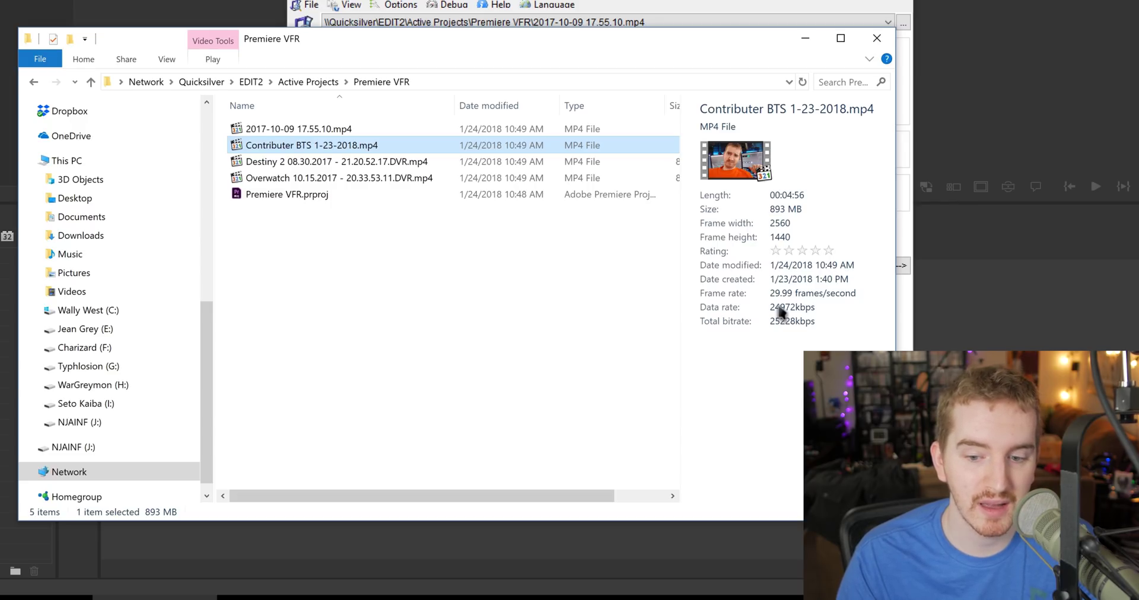
{"action": "left_click", "coordinate": [330, 162]}
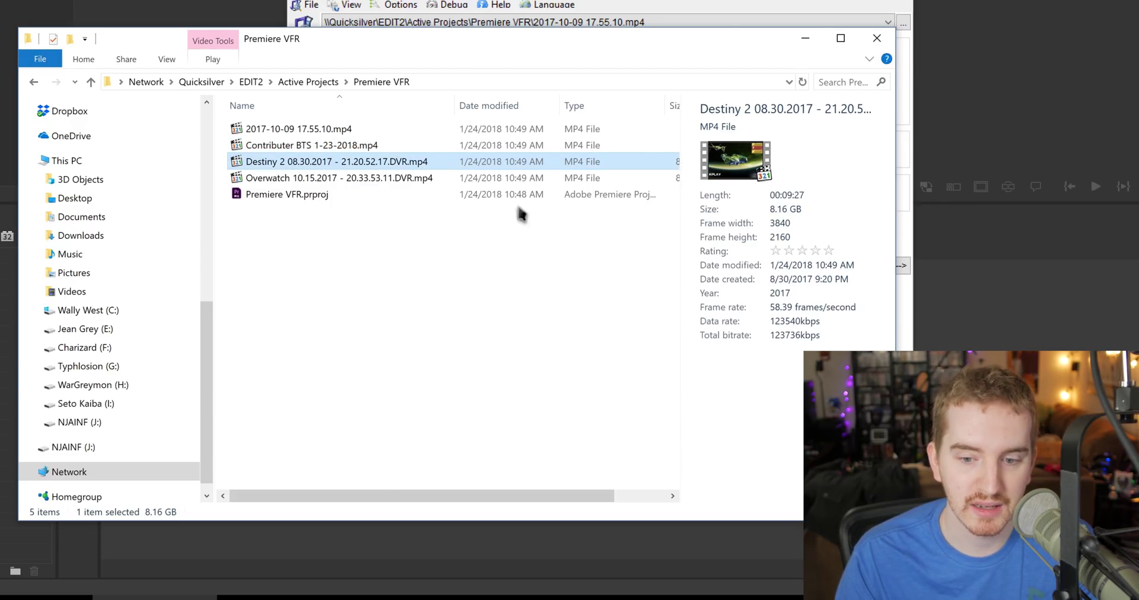
{"action": "left_click", "coordinate": [442, 178]}
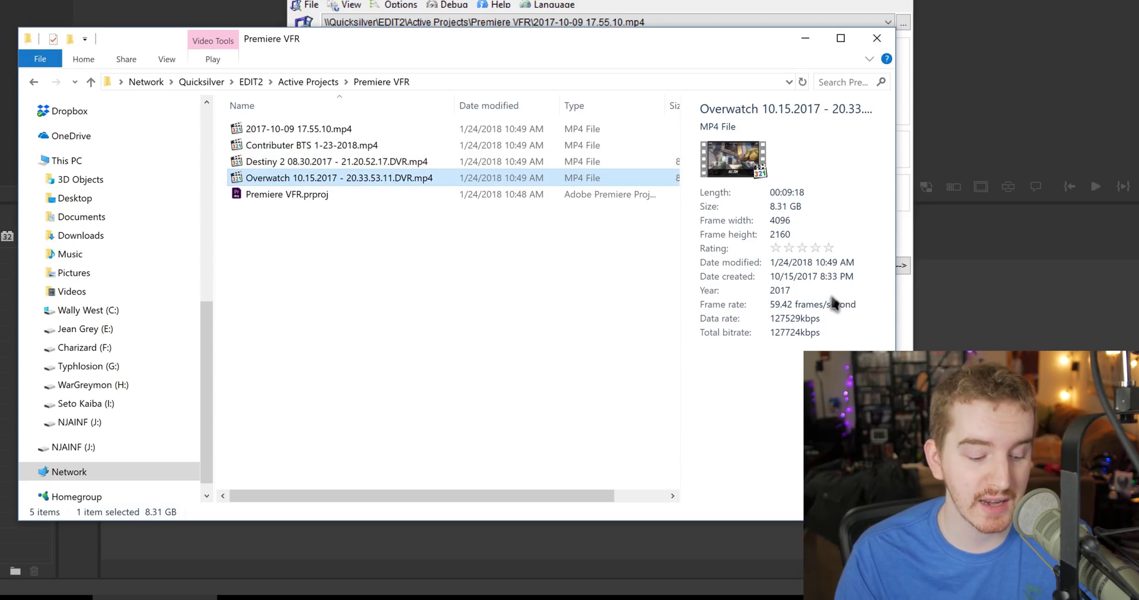
Step: Load the Destiny 2 clip in MediaInfo, confirm its 58.394 FPS, then close MediaInfo
{"action": "left_click", "coordinate": [604, 8]}
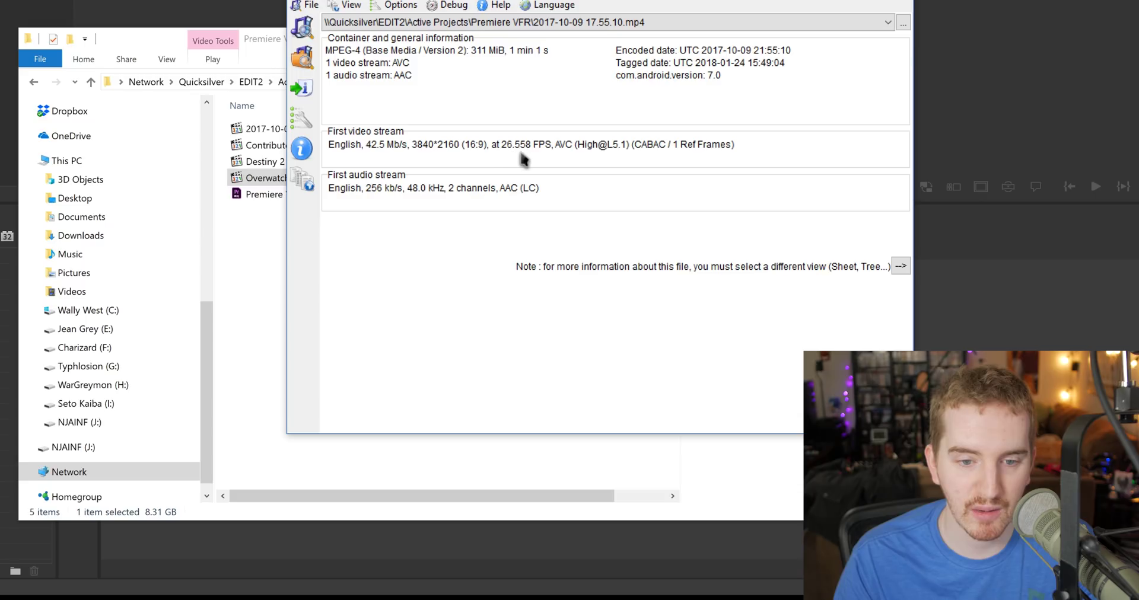
{"action": "left_click", "coordinate": [546, 23]}
{"action": "left_click", "coordinate": [551, 35]}
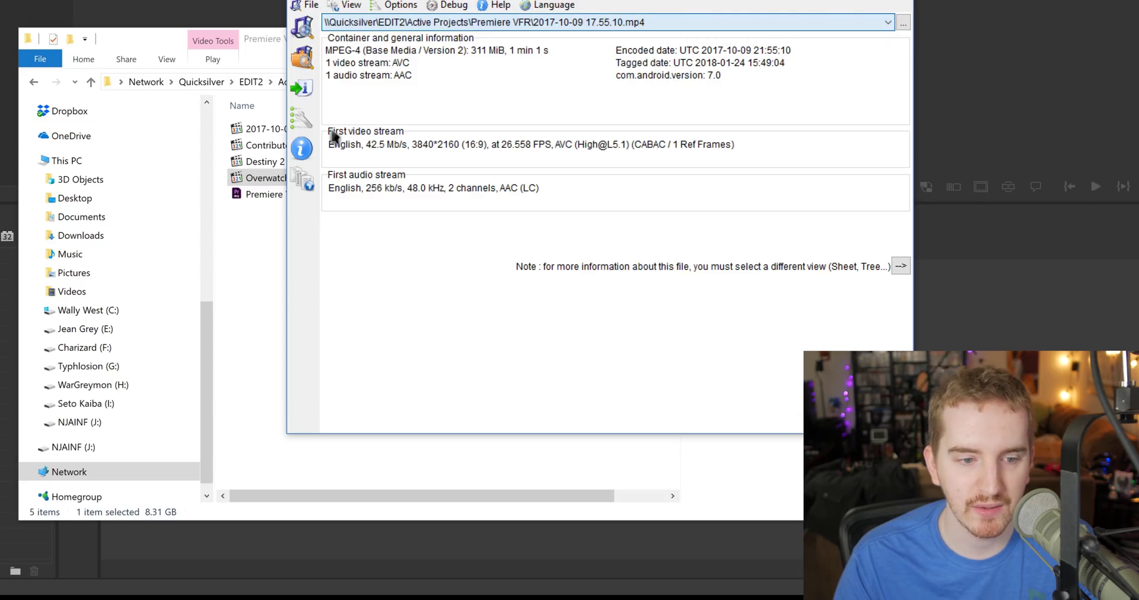
{"action": "right_click", "coordinate": [262, 158]}
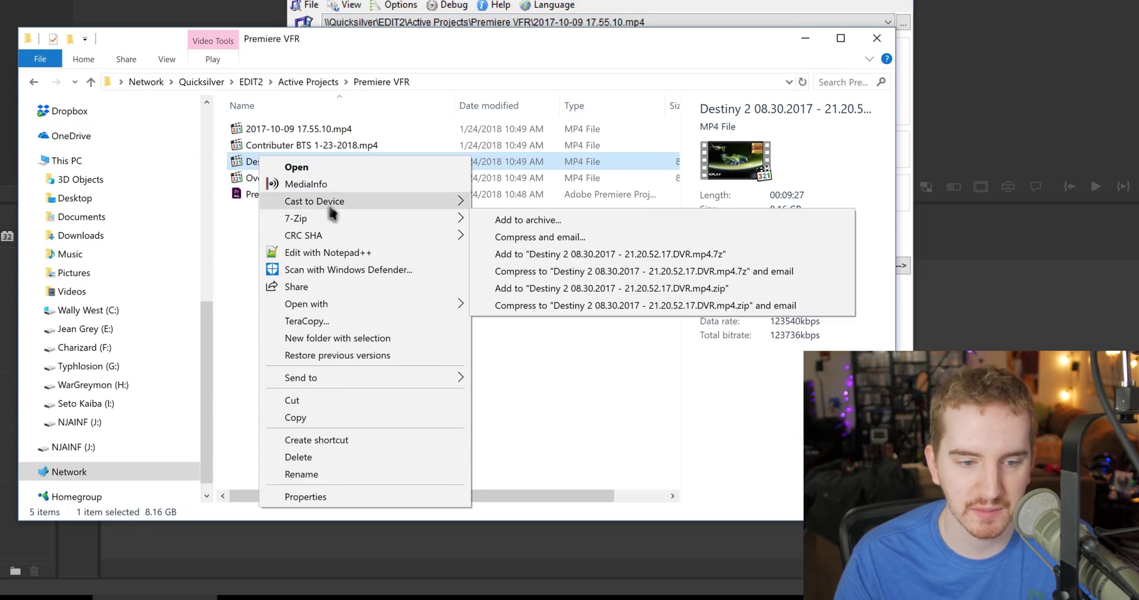
{"action": "left_click", "coordinate": [305, 184]}
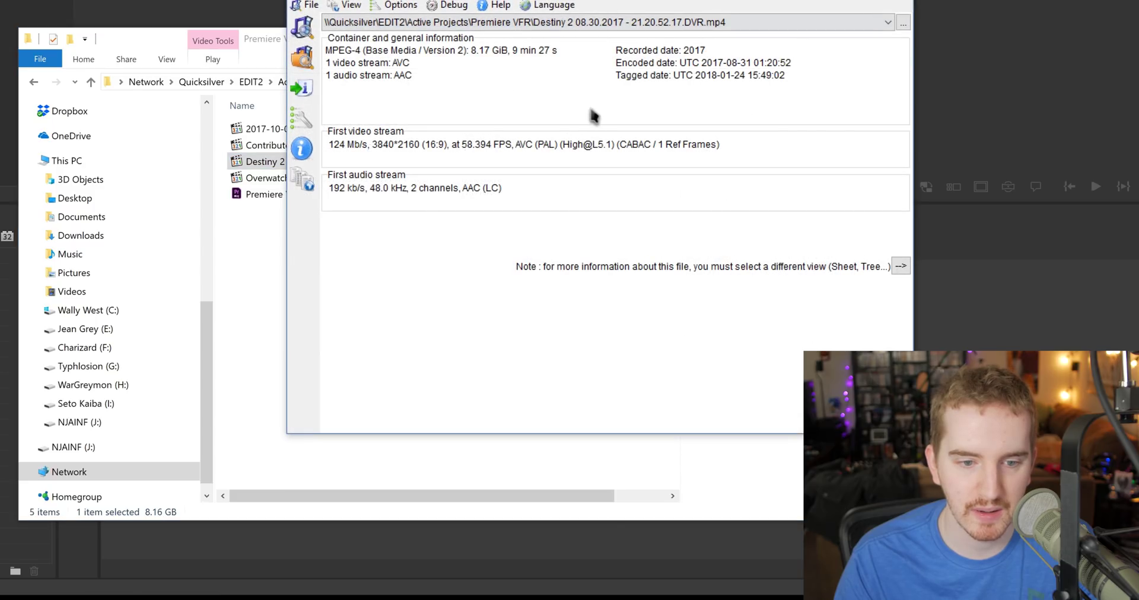
{"action": "left_click", "coordinate": [896, 3]}
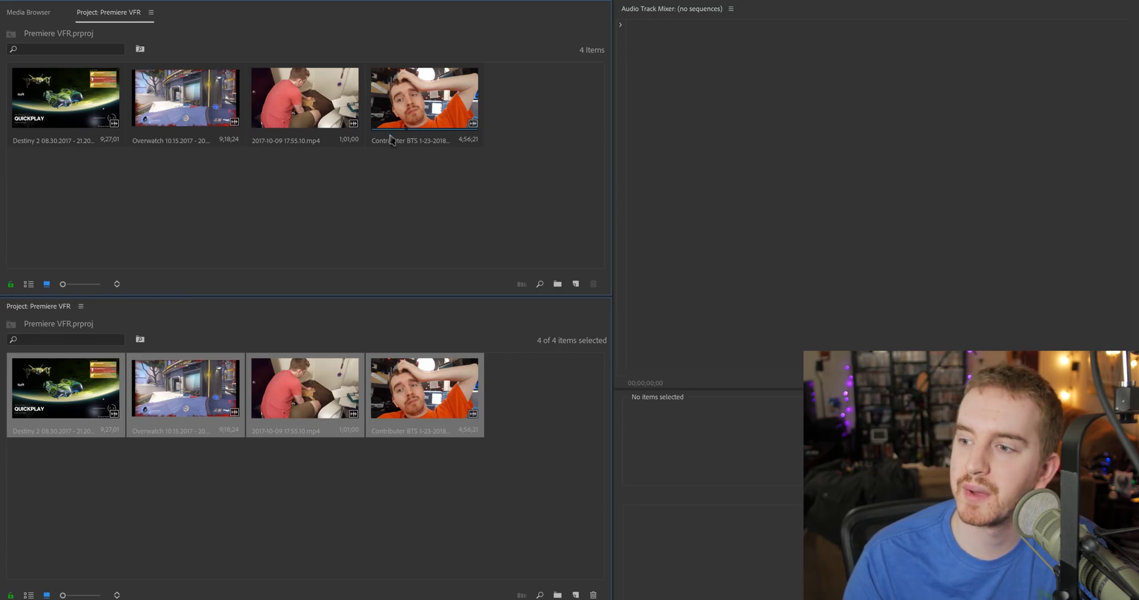
{"action": "left_click", "coordinate": [66, 98]}
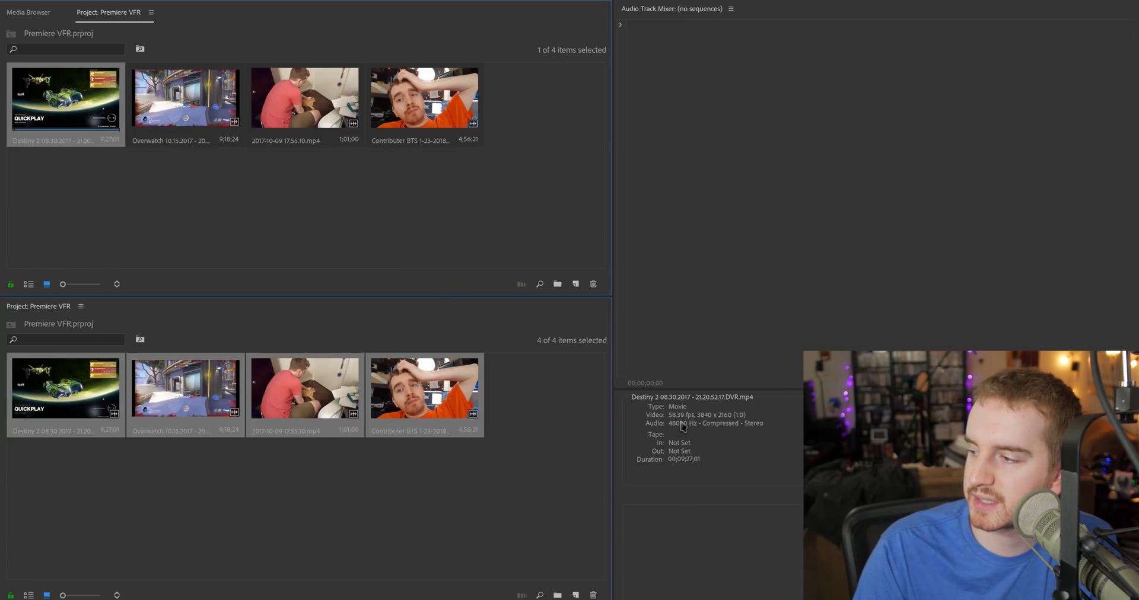
{"action": "key", "text": "Right"}
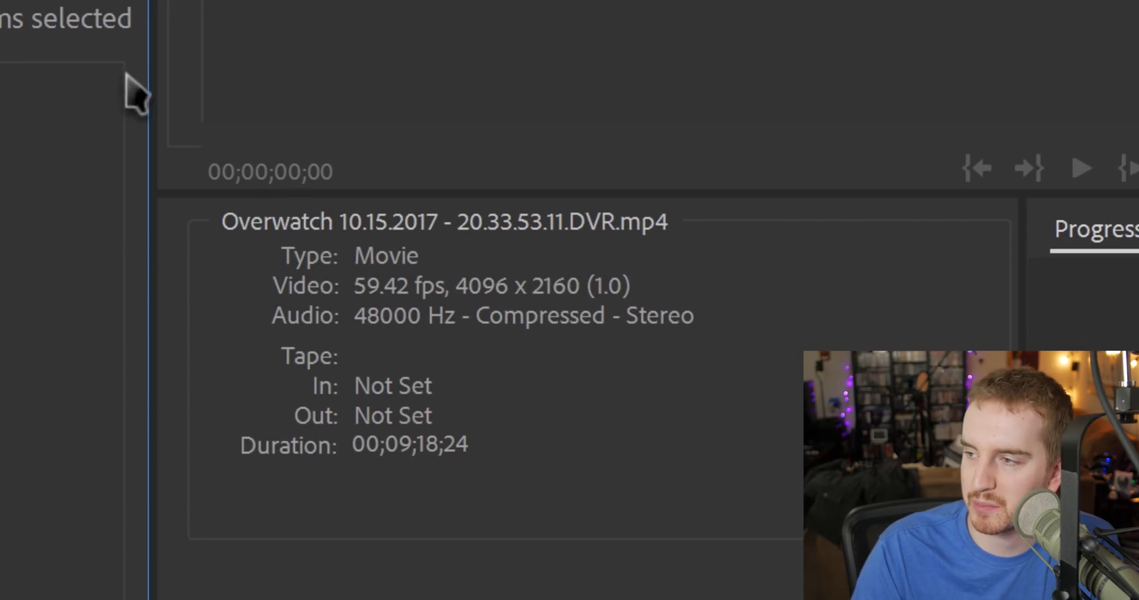
{"action": "key", "text": "Right"}
{"action": "key", "text": "Up"}
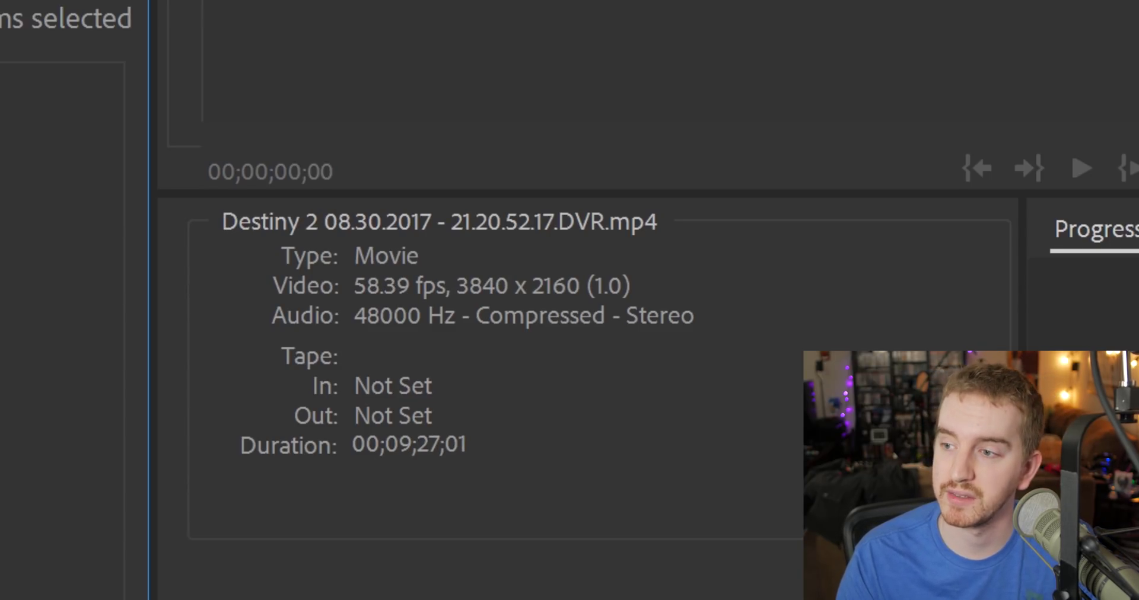
{"action": "right_click", "coordinate": [110, 92]}
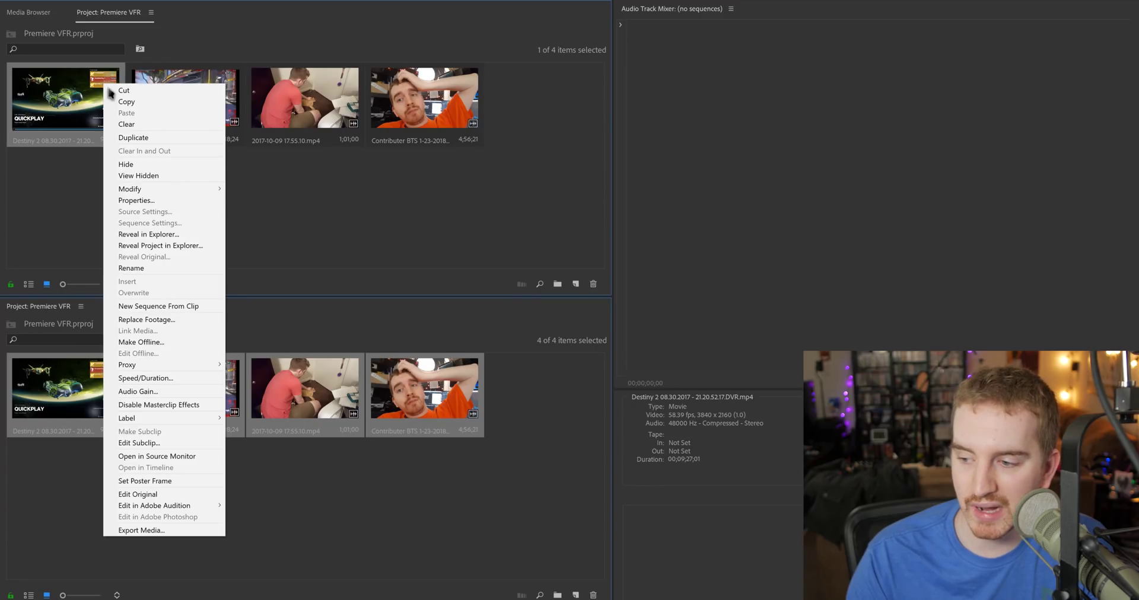
{"action": "right_click", "coordinate": [101, 93]}
{"action": "right_click", "coordinate": [100, 93]}
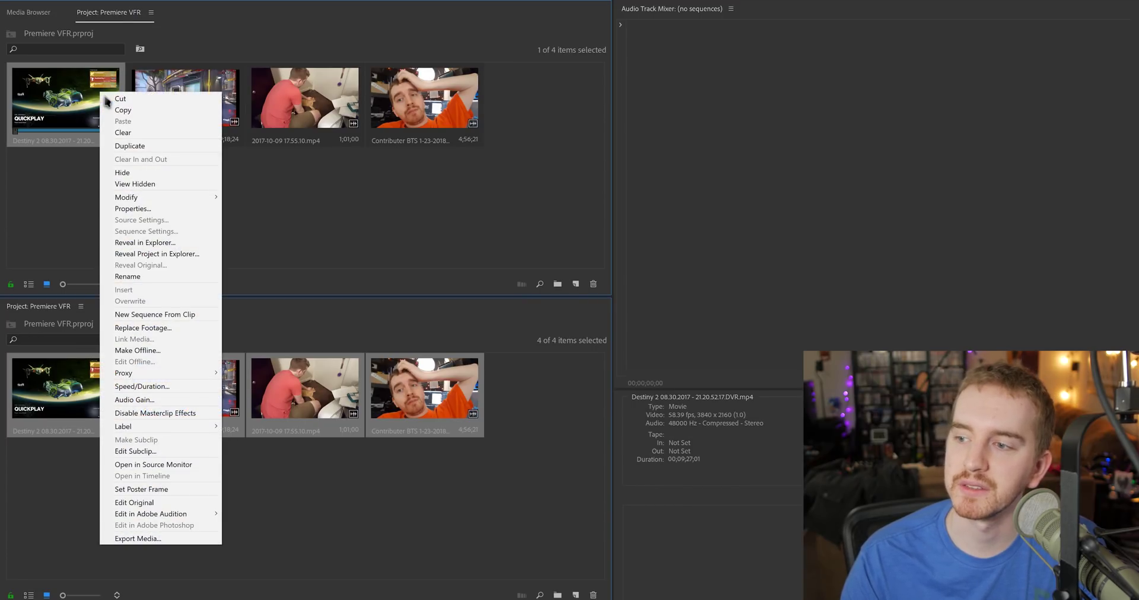
{"action": "left_click", "coordinate": [149, 208]}
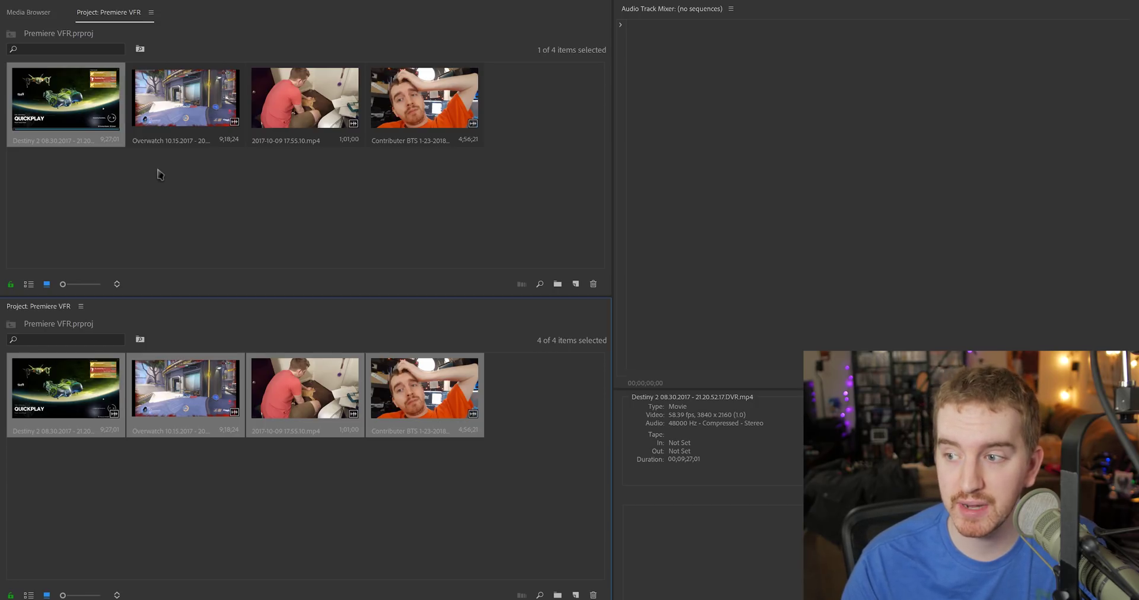
{"action": "right_click", "coordinate": [198, 113]}
{"action": "left_click", "coordinate": [224, 228]}
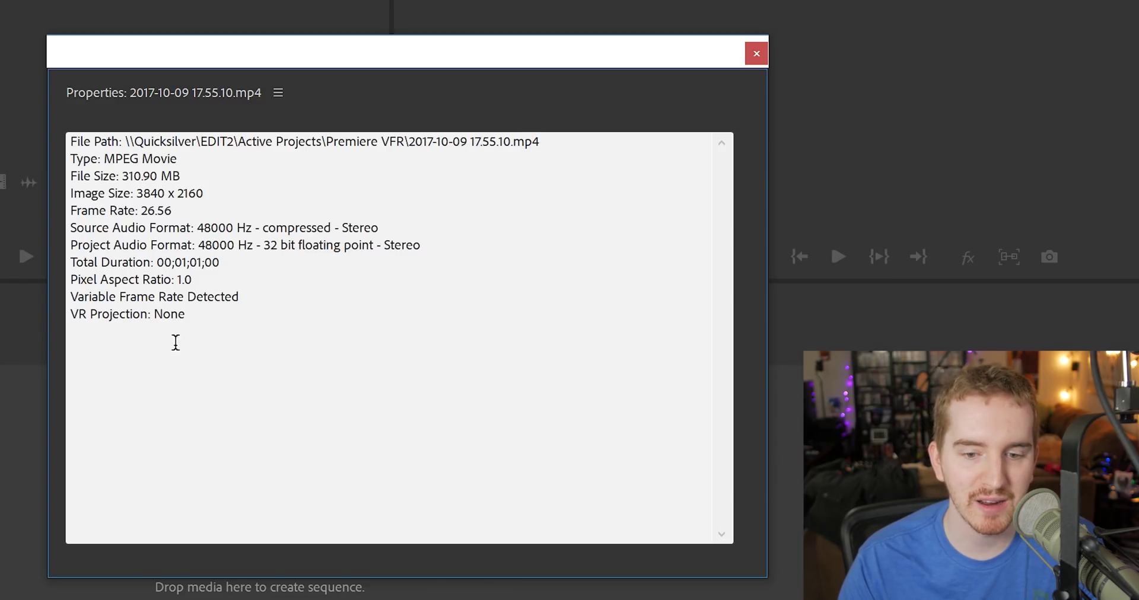
{"action": "left_click_drag", "start_coordinate": [211, 306], "coordinate": [69, 318]}
{"action": "left_click", "coordinate": [167, 287]}
{"action": "left_click_drag", "start_coordinate": [259, 294], "coordinate": [59, 288]}
{"action": "left_click", "coordinate": [201, 286]}
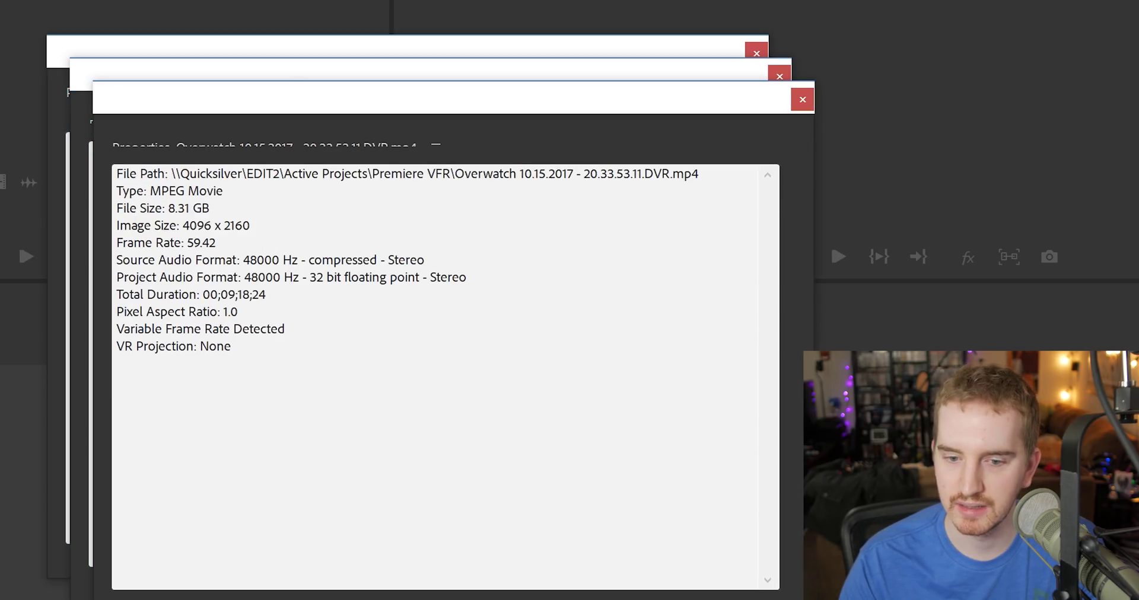
{"action": "left_click", "coordinate": [825, 122]}
{"action": "left_click", "coordinate": [803, 99]}
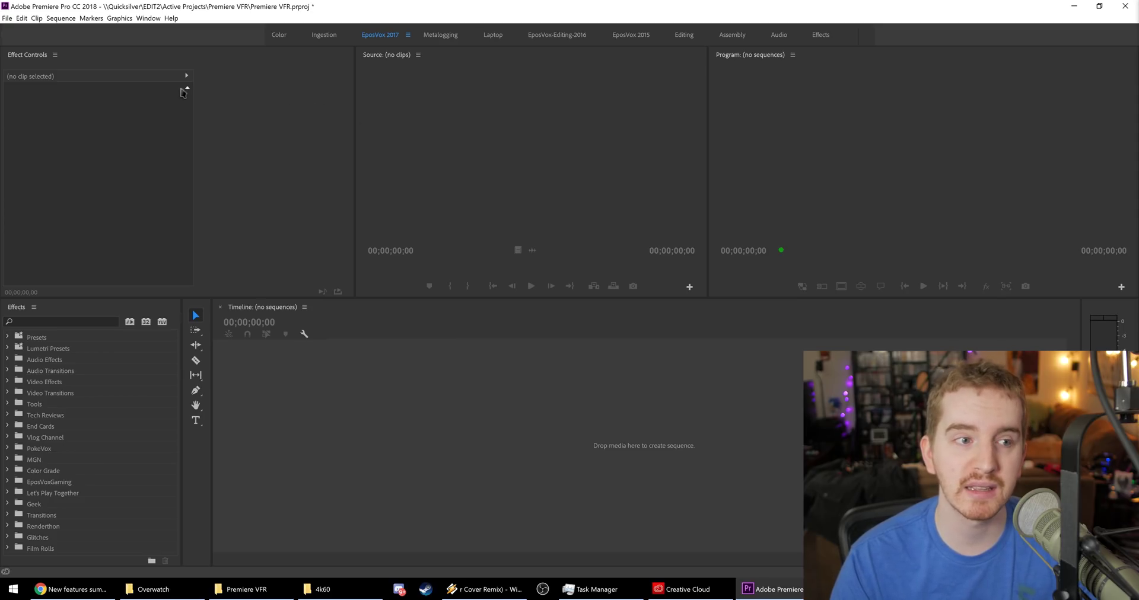
Step: Open Edit > Preferences > Media Cache to check the cache locations on H:\Media Cache
{"action": "left_click", "coordinate": [24, 20]}
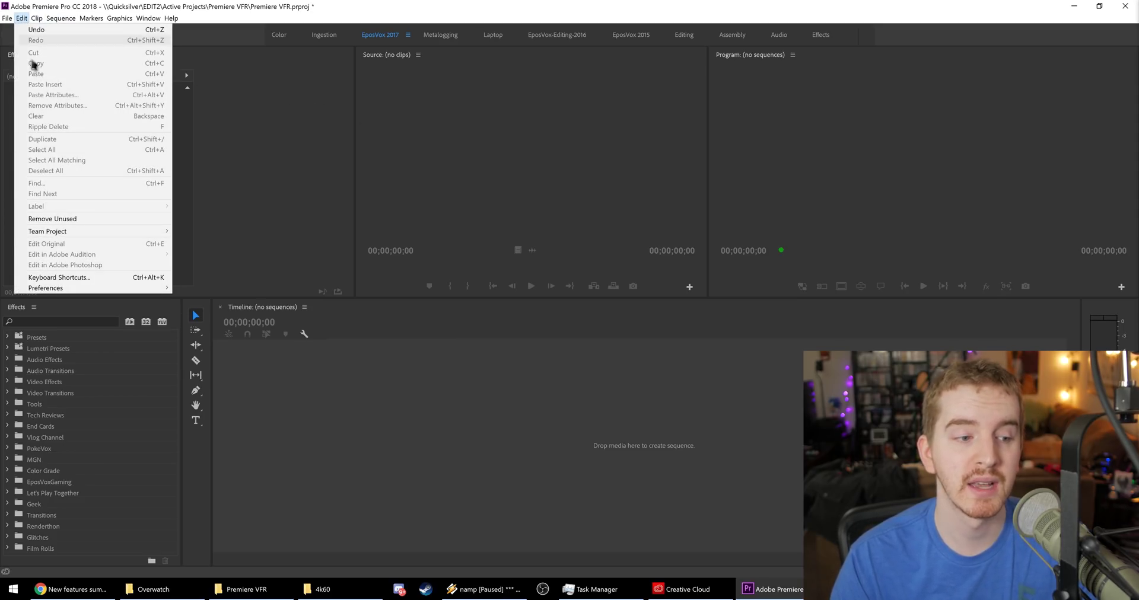
{"action": "mouse_move", "coordinate": [116, 287]}
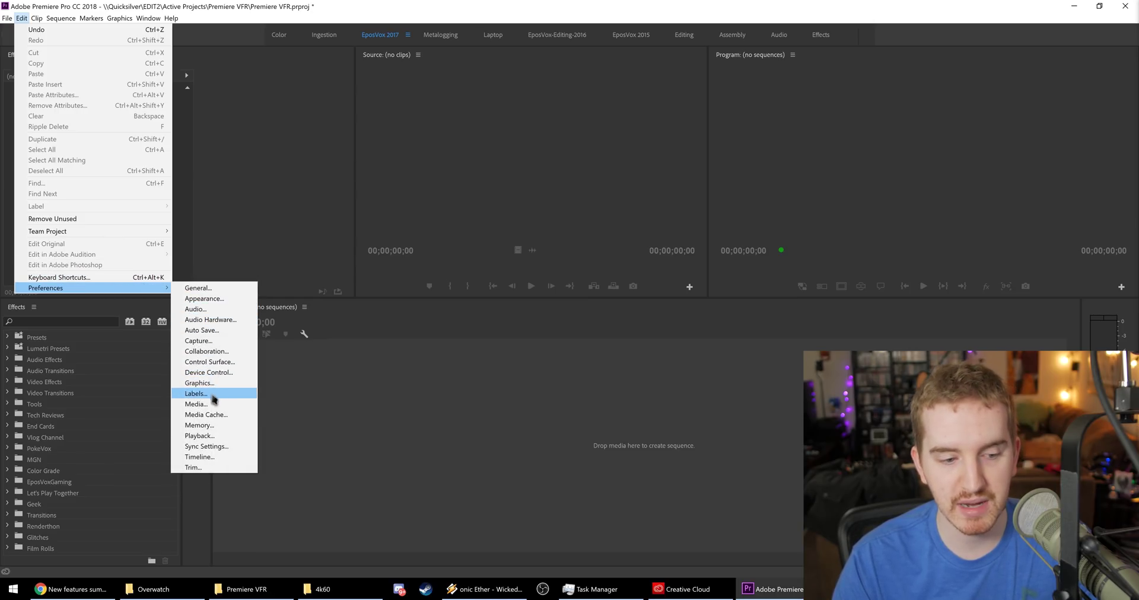
{"action": "left_click", "coordinate": [208, 416]}
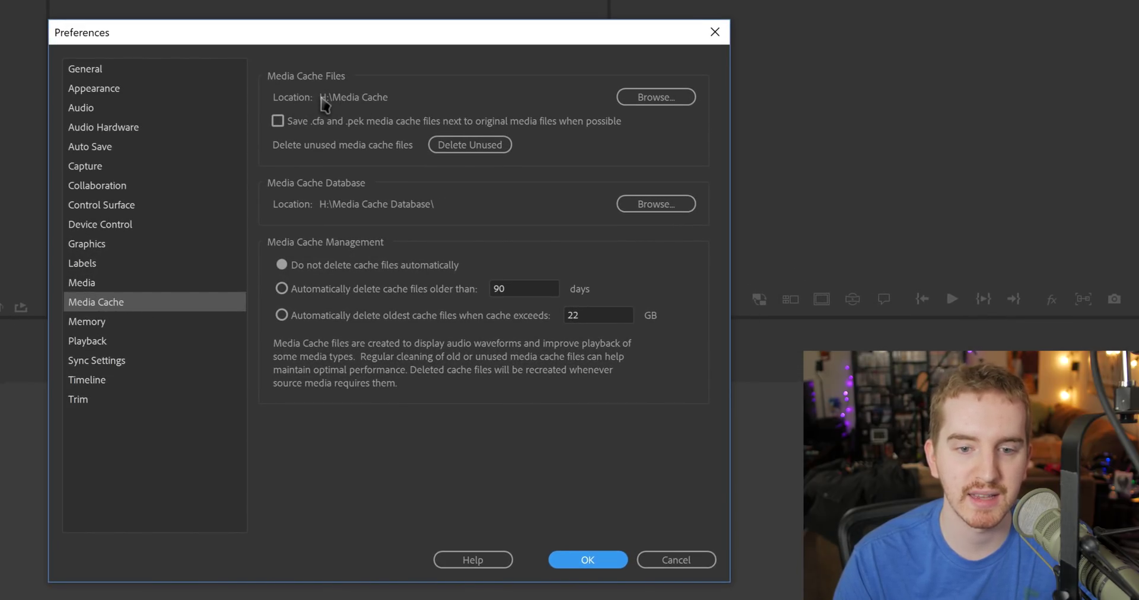
{"action": "key", "text": "alt+Tab"}
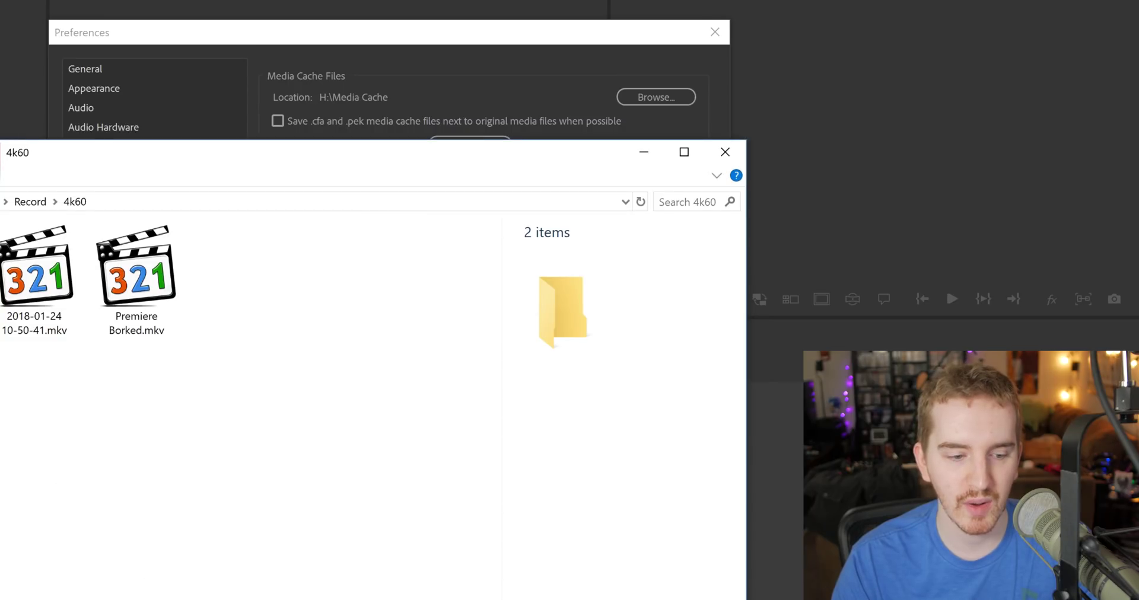
Step: On drive H, inspect the contents of the Media Cache and Media Cache Database folders
{"action": "left_click", "coordinate": [98, 496]}
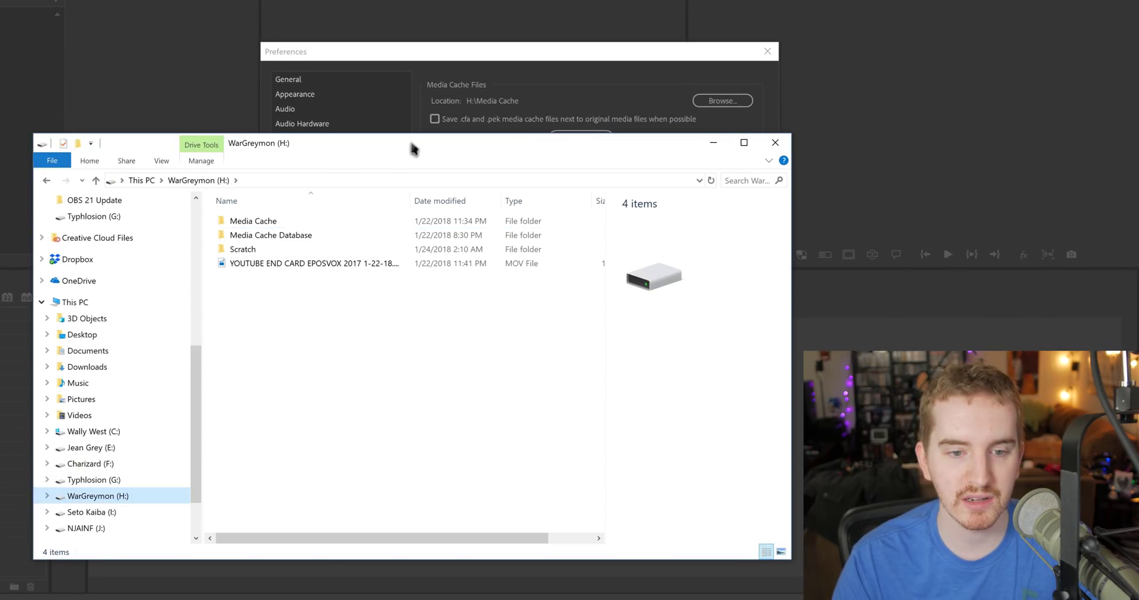
{"action": "left_click_drag", "start_coordinate": [413, 150], "coordinate": [530, 87]}
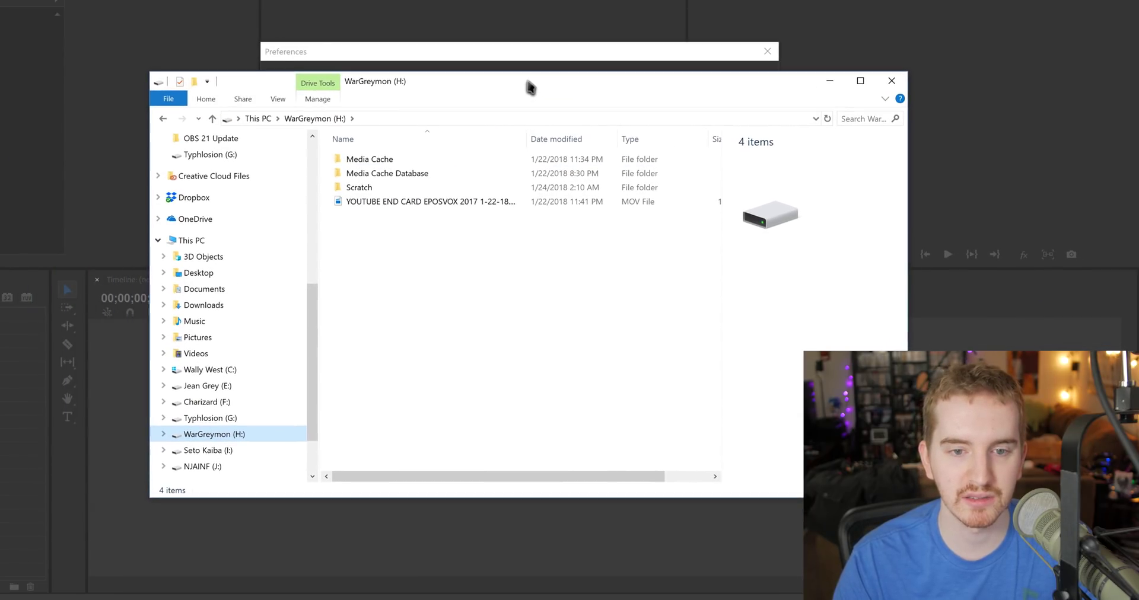
{"action": "double_click", "coordinate": [387, 159]}
{"action": "key", "text": "ctrl+a"}
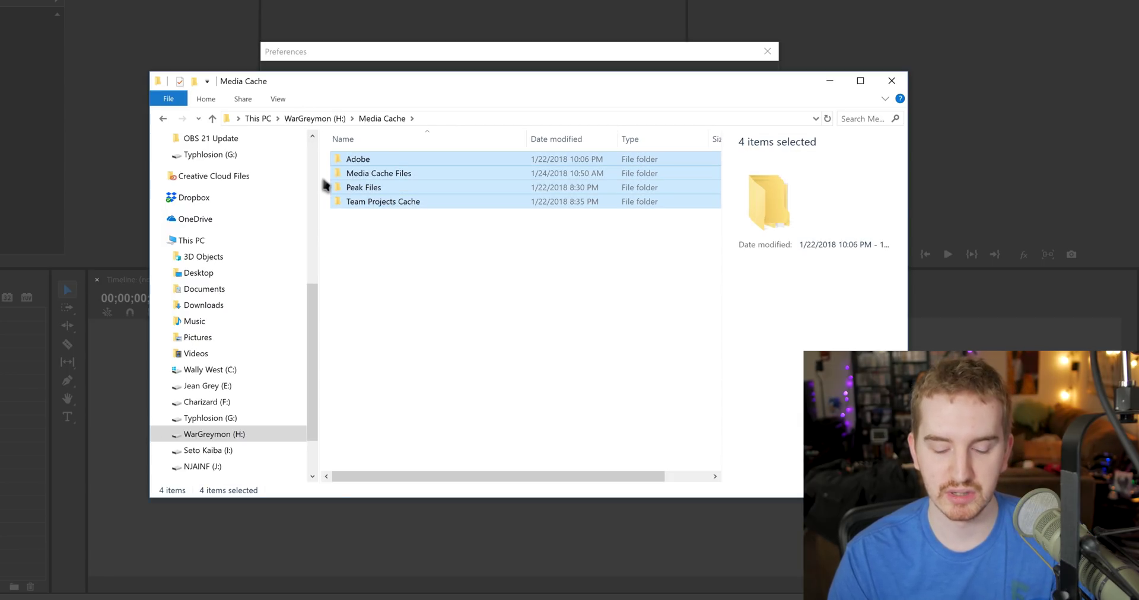
{"action": "left_click", "coordinate": [341, 119]}
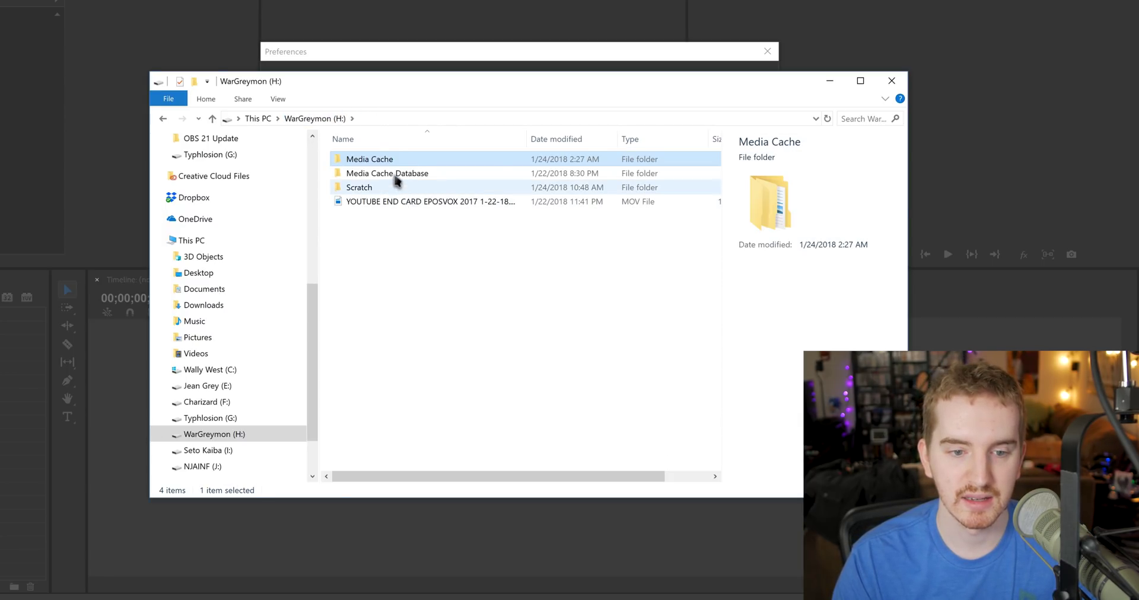
{"action": "double_click", "coordinate": [396, 173]}
{"action": "key", "text": "ctrl+a"}
{"action": "left_click", "coordinate": [378, 237]}
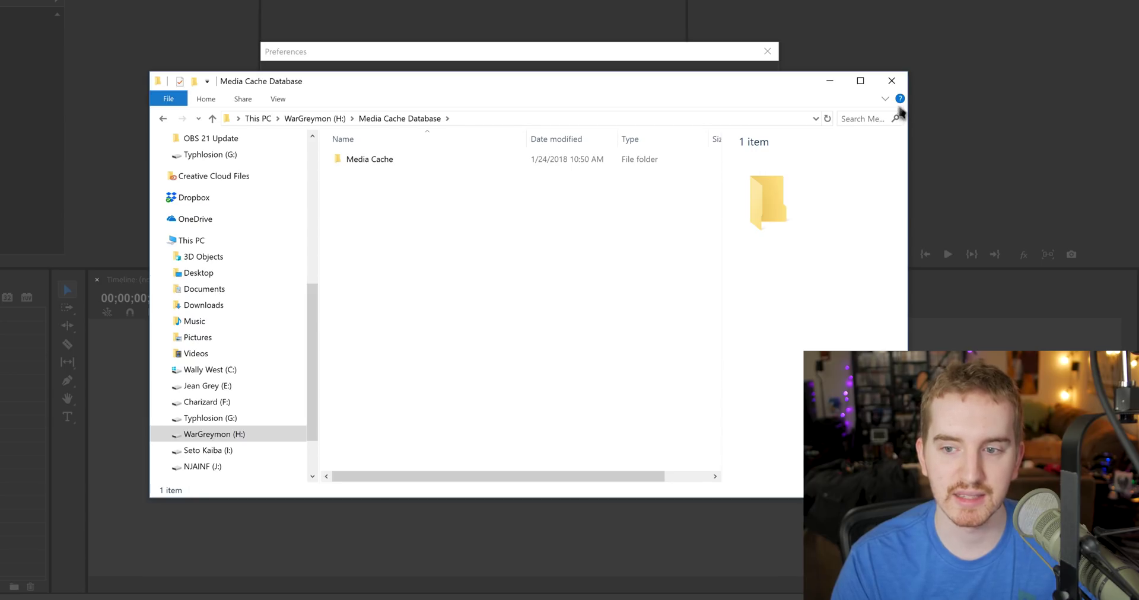
Step: Inspect the Scratch folder's five Adobe subfolders, then close File Explorer
{"action": "left_click", "coordinate": [319, 119]}
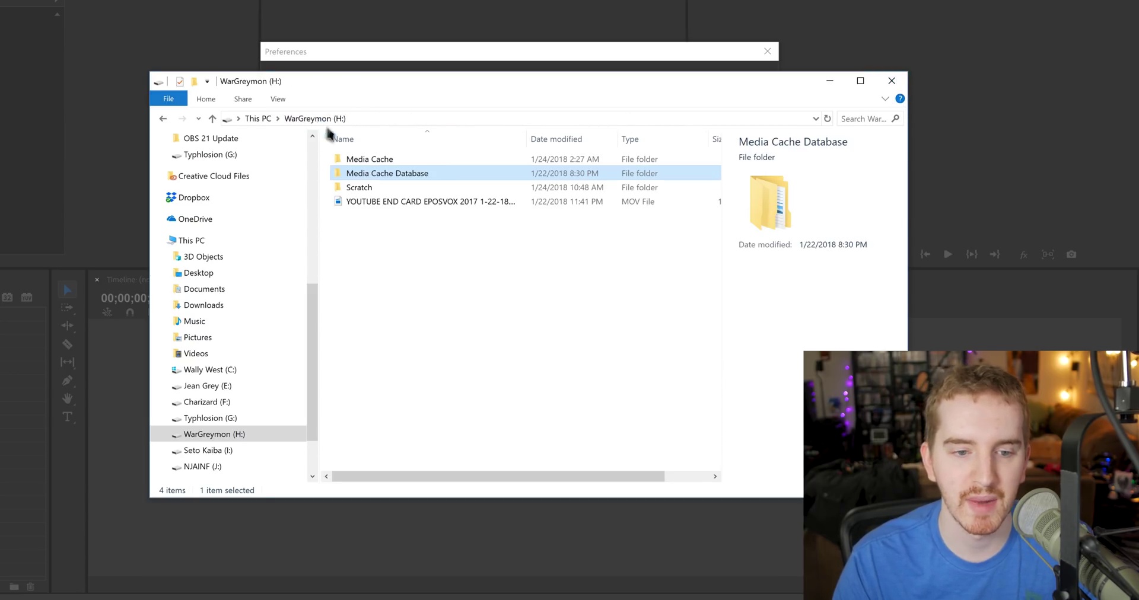
{"action": "left_click", "coordinate": [361, 189]}
{"action": "double_click", "coordinate": [361, 189]}
{"action": "left_click_drag", "start_coordinate": [420, 264], "coordinate": [363, 110]}
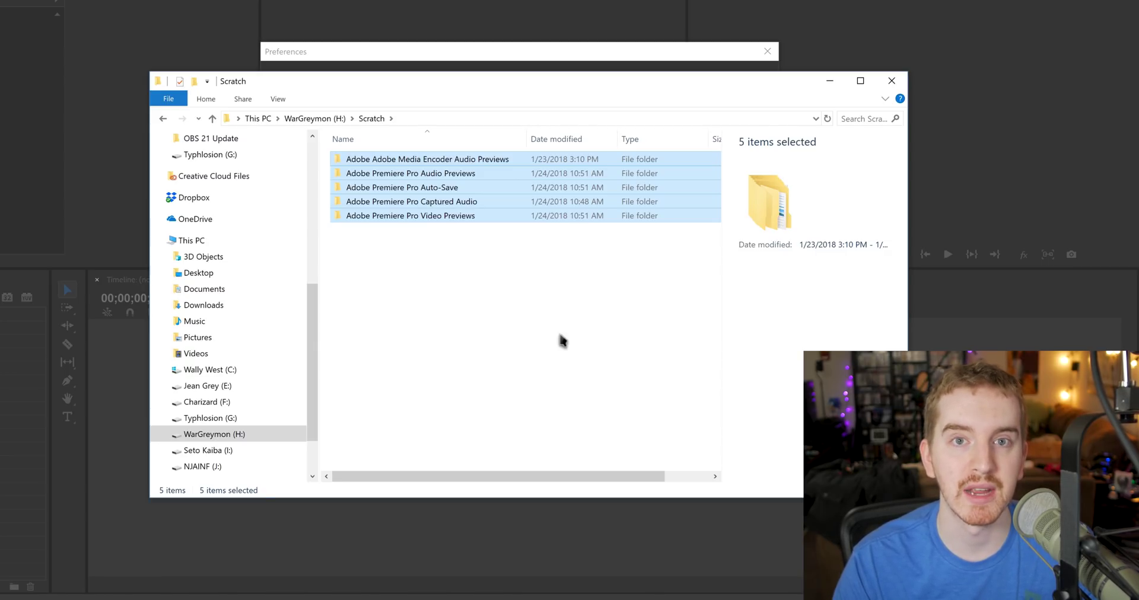
{"action": "left_click", "coordinate": [893, 81]}
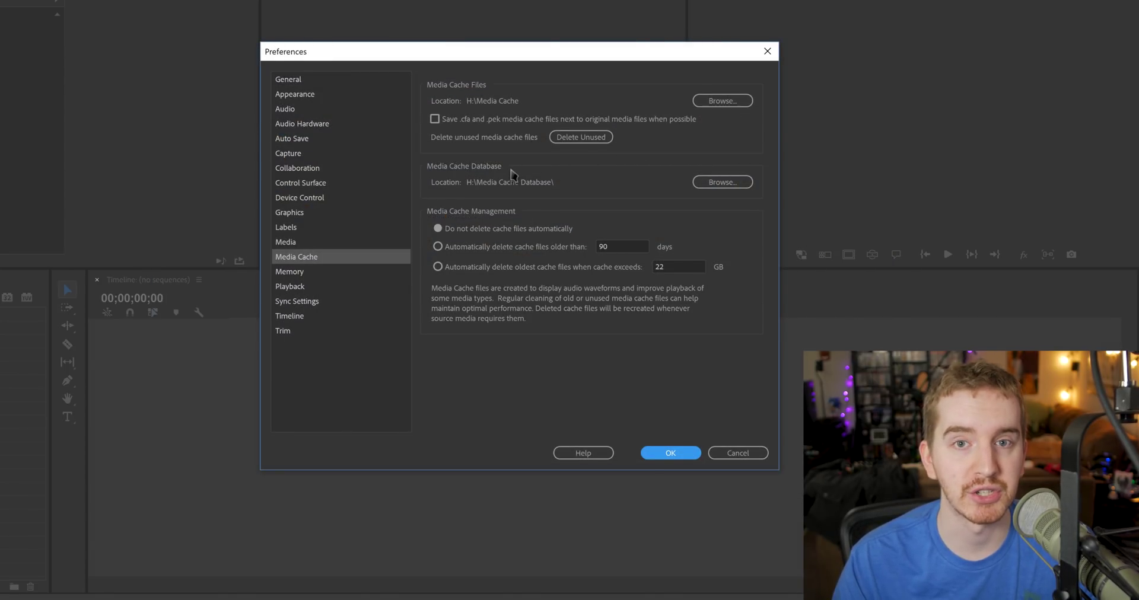
Step: Confirm the preferences and verify the Destiny 2 clip's Variable Frame Rate stays on Preserve Audio Sync
{"action": "left_click", "coordinate": [682, 454]}
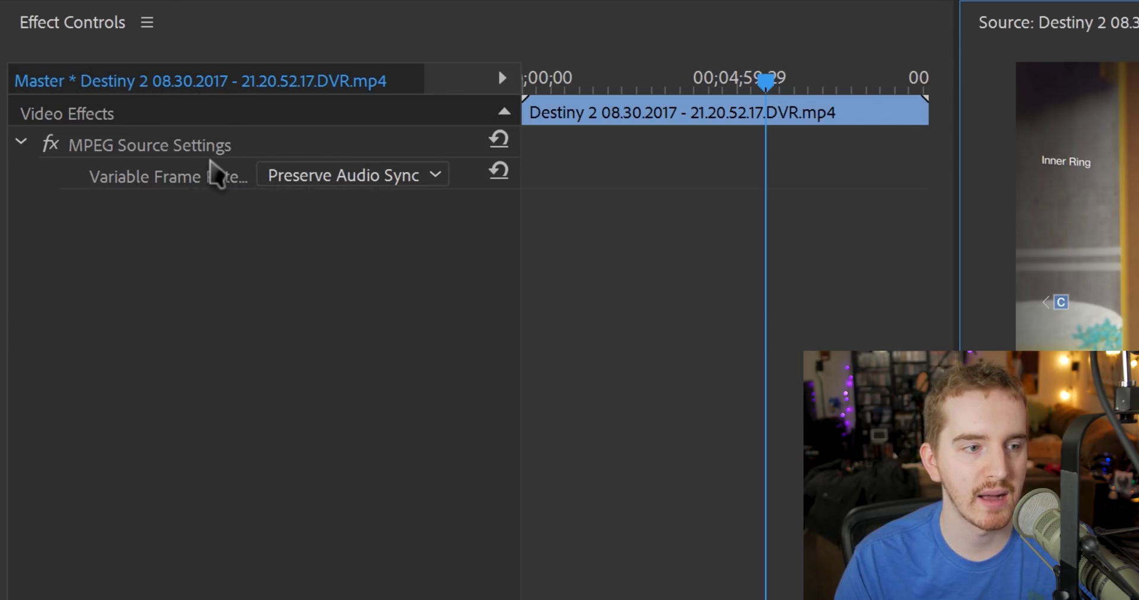
{"action": "left_click", "coordinate": [383, 178]}
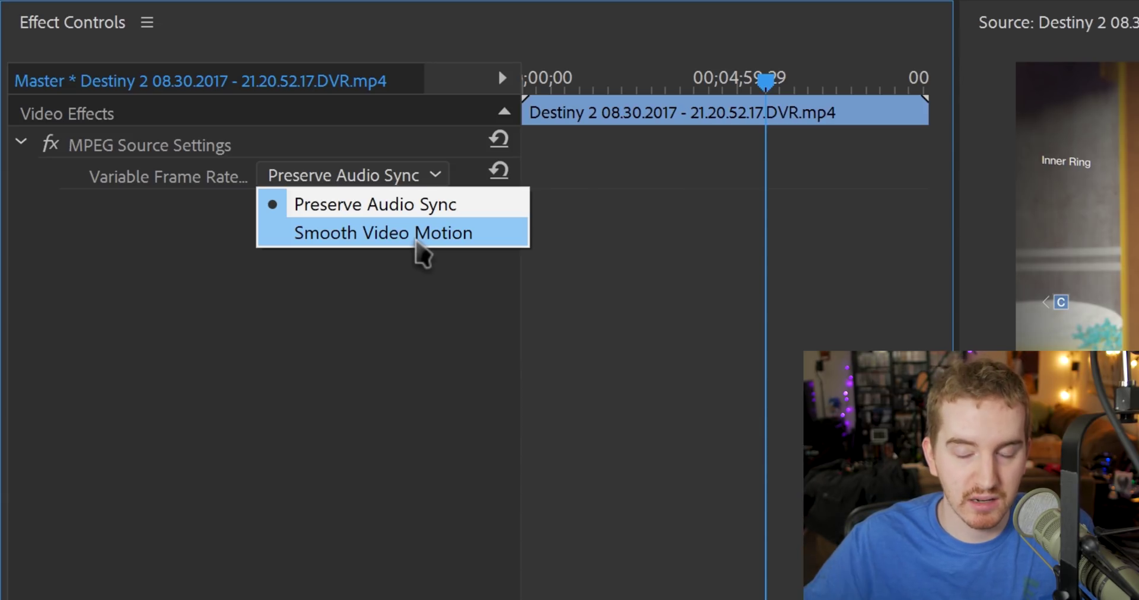
{"action": "key", "text": "Escape"}
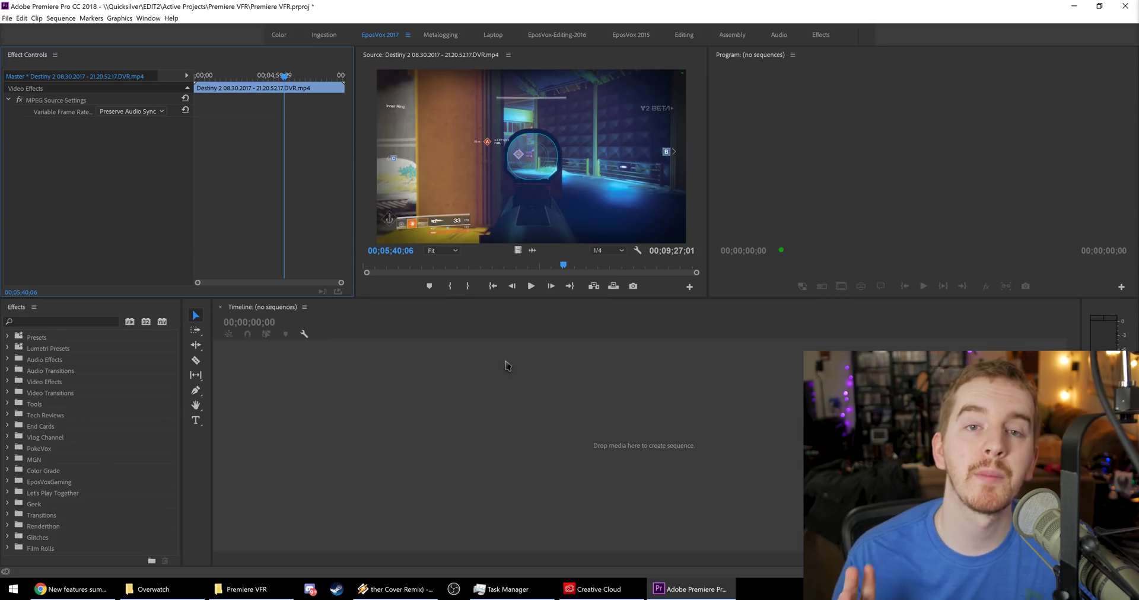
{"action": "left_click", "coordinate": [71, 589]}
Step: Read the 'Limitations with VFR support' notes in Chrome, then return to Premiere Pro
{"action": "scroll", "coordinate": [407, 424], "scroll_direction": "down", "scroll_amount": 3}
{"action": "left_click_drag", "start_coordinate": [433, 266], "coordinate": [336, 266]}
{"action": "left_click", "coordinate": [338, 266]}
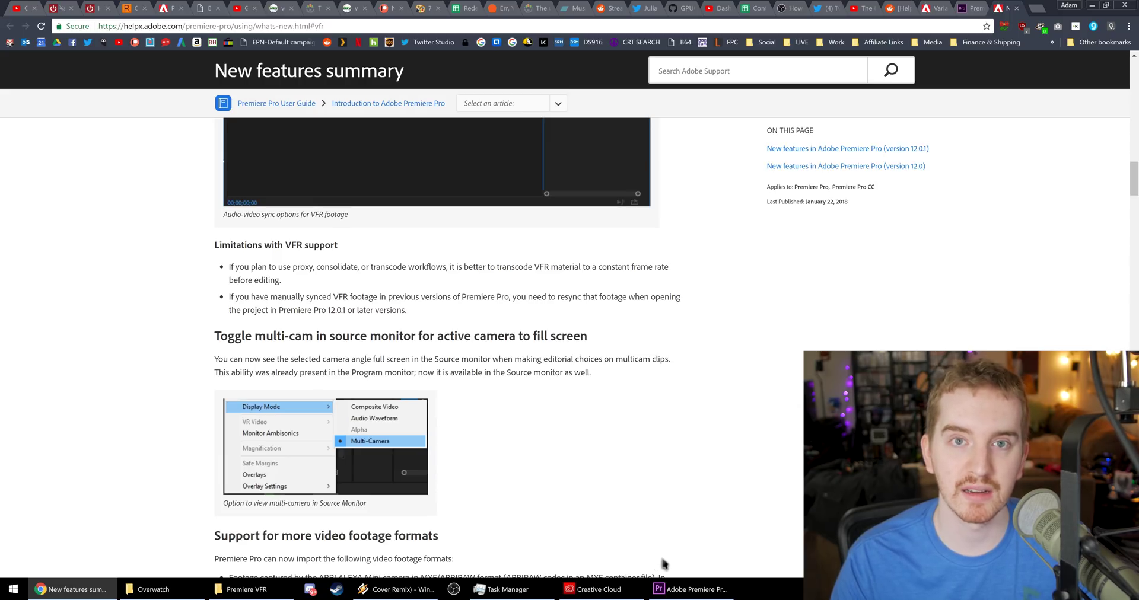
{"action": "left_click", "coordinate": [673, 589]}
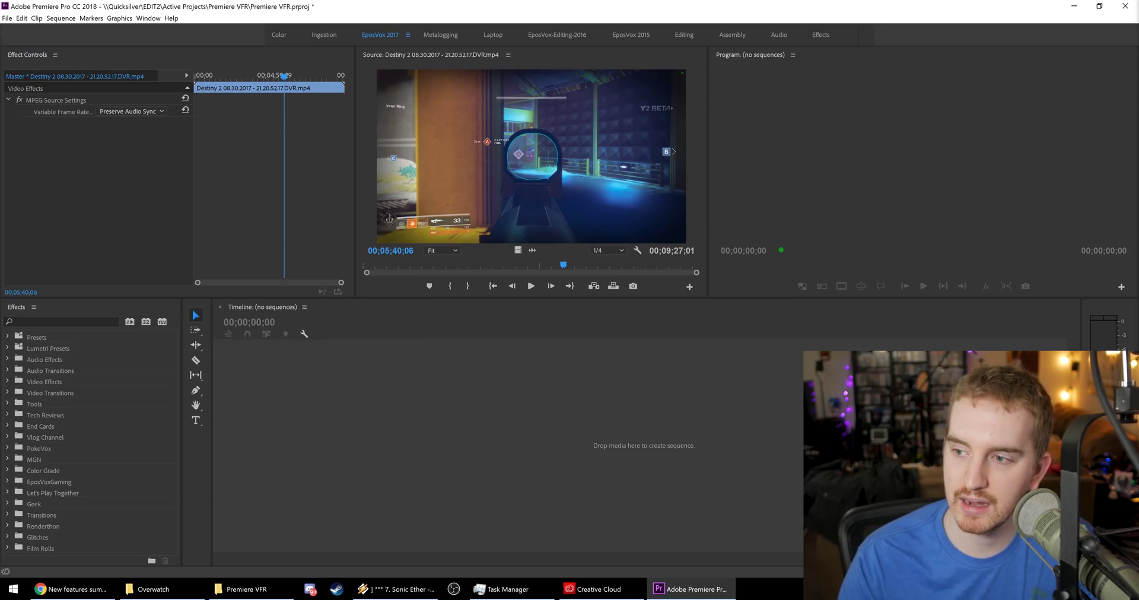
Step: Create Sequence 01 from the Custom 4096x2160 60FPS preset and add the Destiny 2 clip to it
{"action": "key", "text": "ctrl+n"}
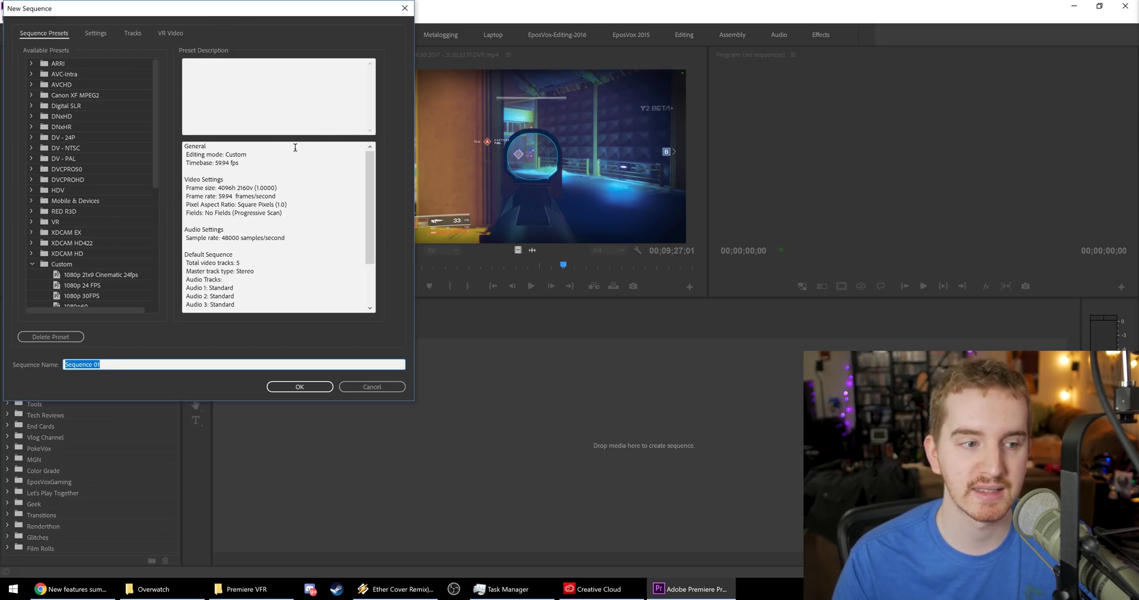
{"action": "left_click_drag", "start_coordinate": [153, 180], "coordinate": [131, 252]}
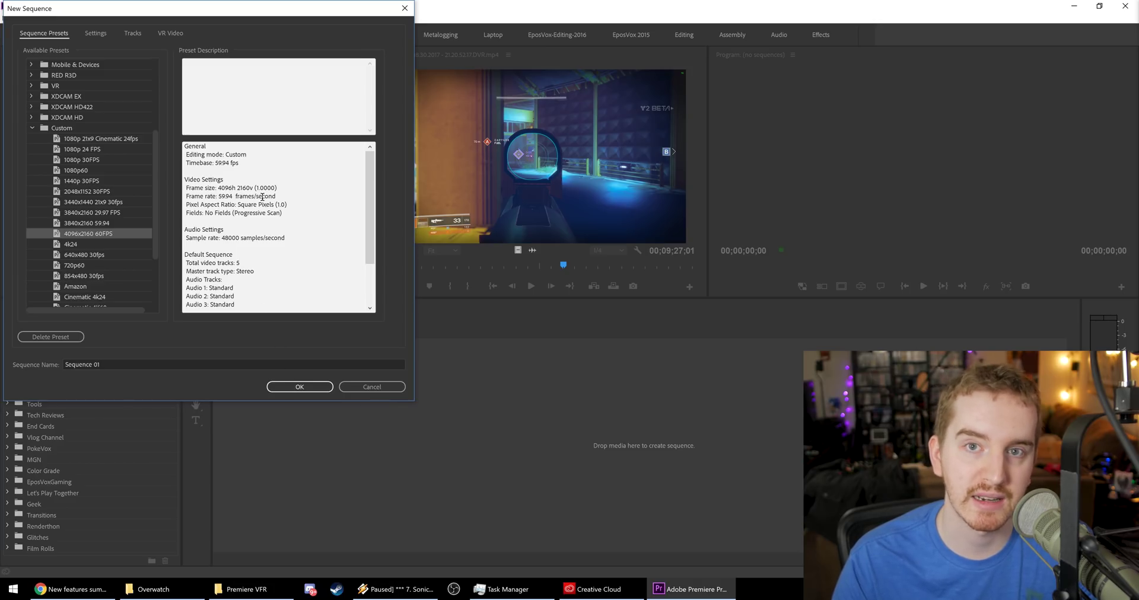
{"action": "left_click", "coordinate": [299, 387]}
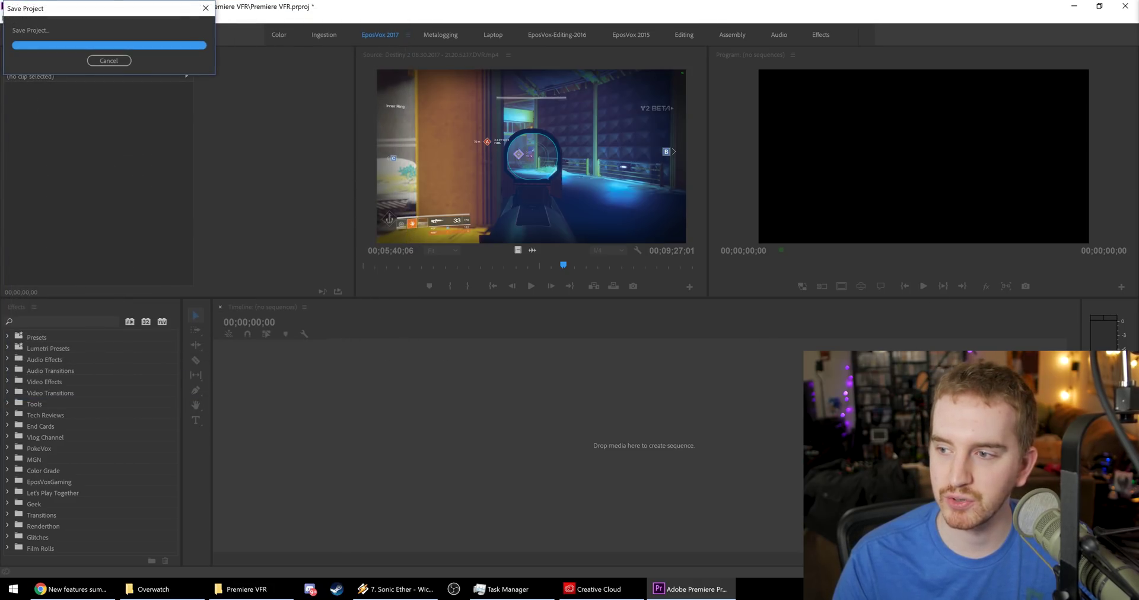
{"action": "left_click_drag", "start_coordinate": [923, 154], "coordinate": [415, 442]}
{"action": "left_click", "coordinate": [482, 444]}
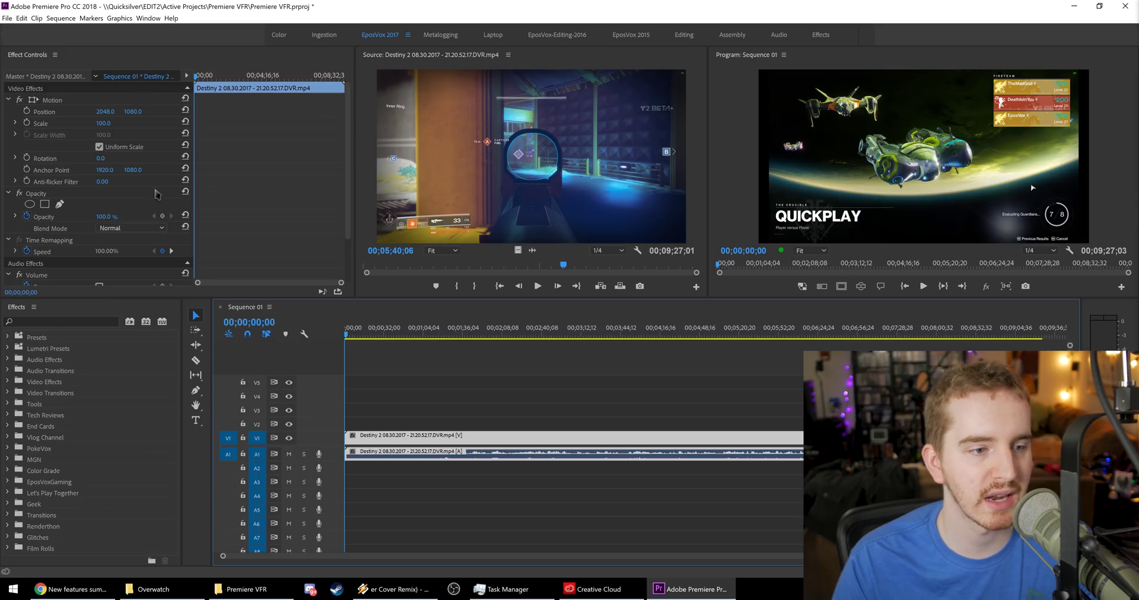
Step: Check the master clip's MPEG source settings, put the playhead at about 00;01;57;20, and enlarge the A1 track
{"action": "scroll", "coordinate": [247, 222], "scroll_direction": "down", "scroll_amount": 1}
{"action": "left_click", "coordinate": [57, 78]}
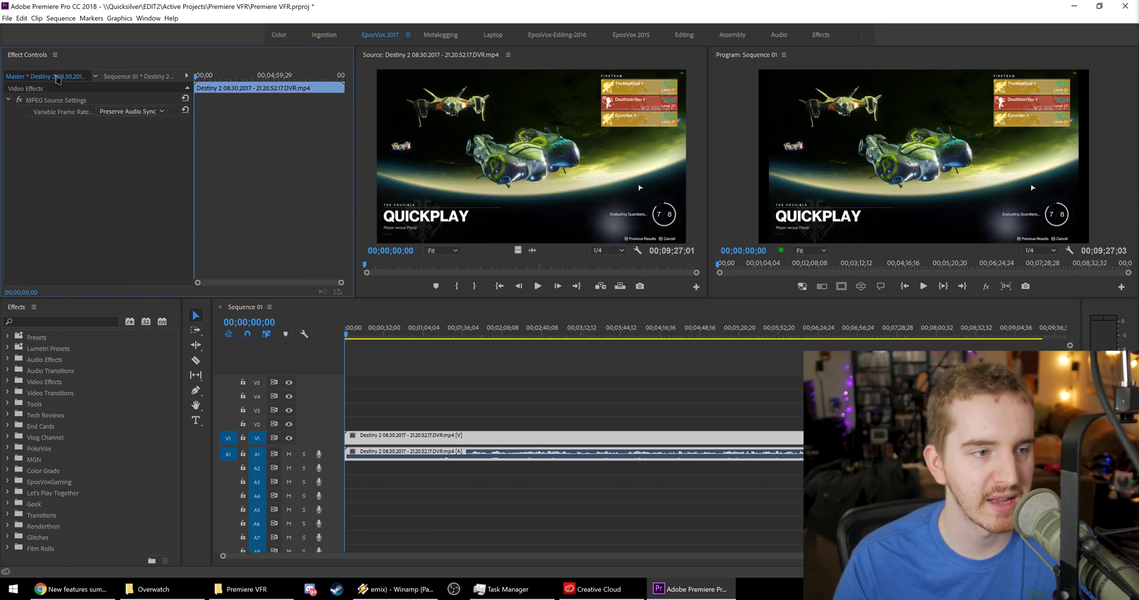
{"action": "left_click", "coordinate": [491, 332]}
{"action": "double_click", "coordinate": [335, 459]}
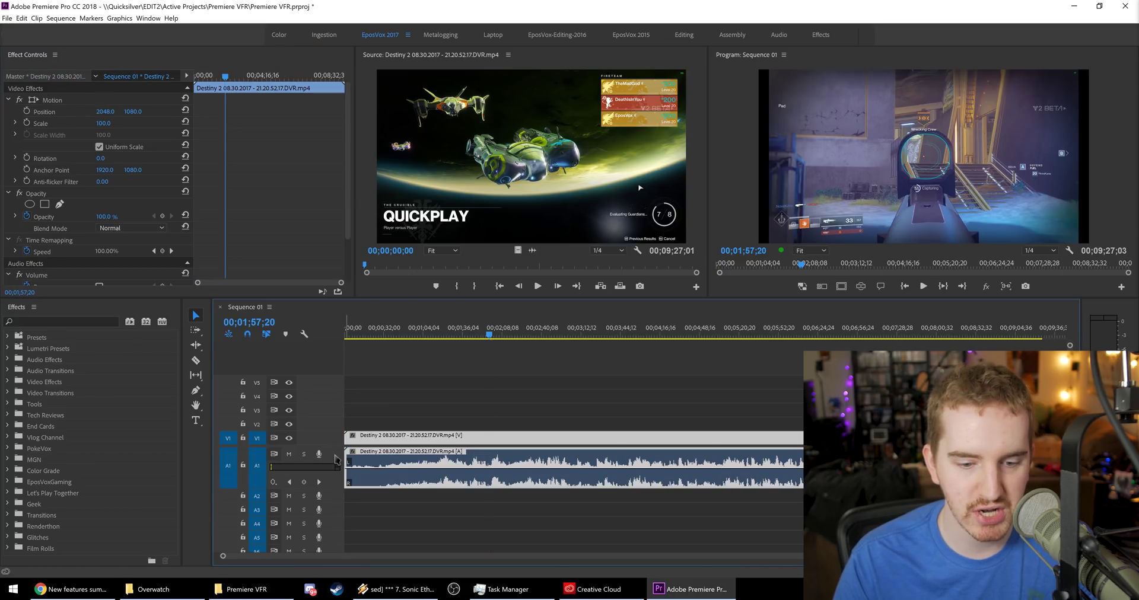
Step: Zoom the timeline around the playhead, play from 00;01;57;20, then load the Destiny clip's settings
{"action": "left_click", "coordinate": [562, 383]}
{"action": "key", "text": "="}
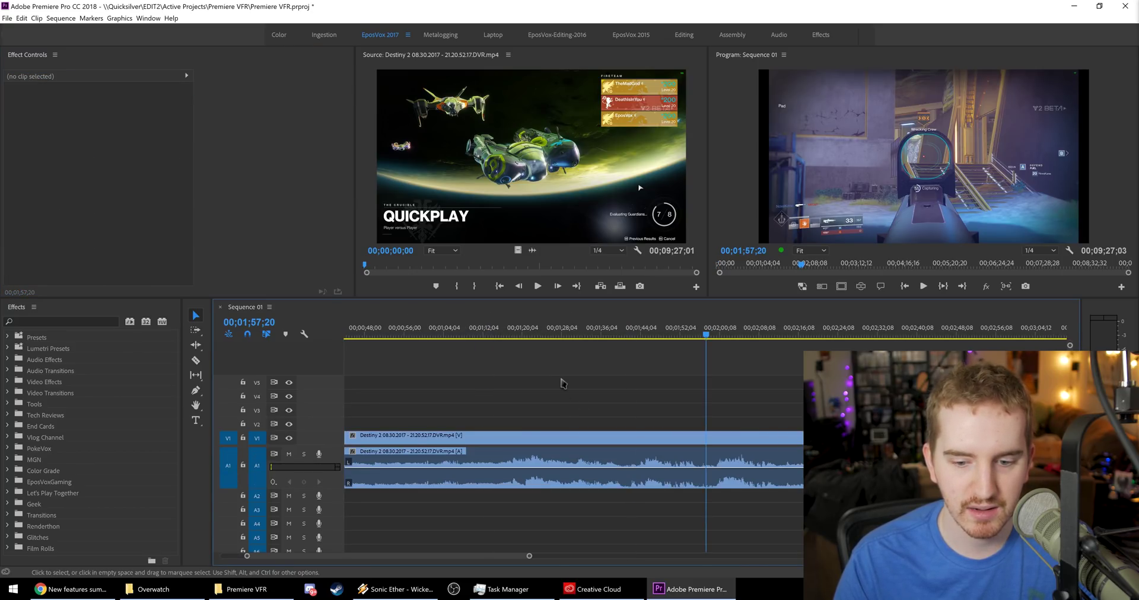
{"action": "key", "text": "space"}
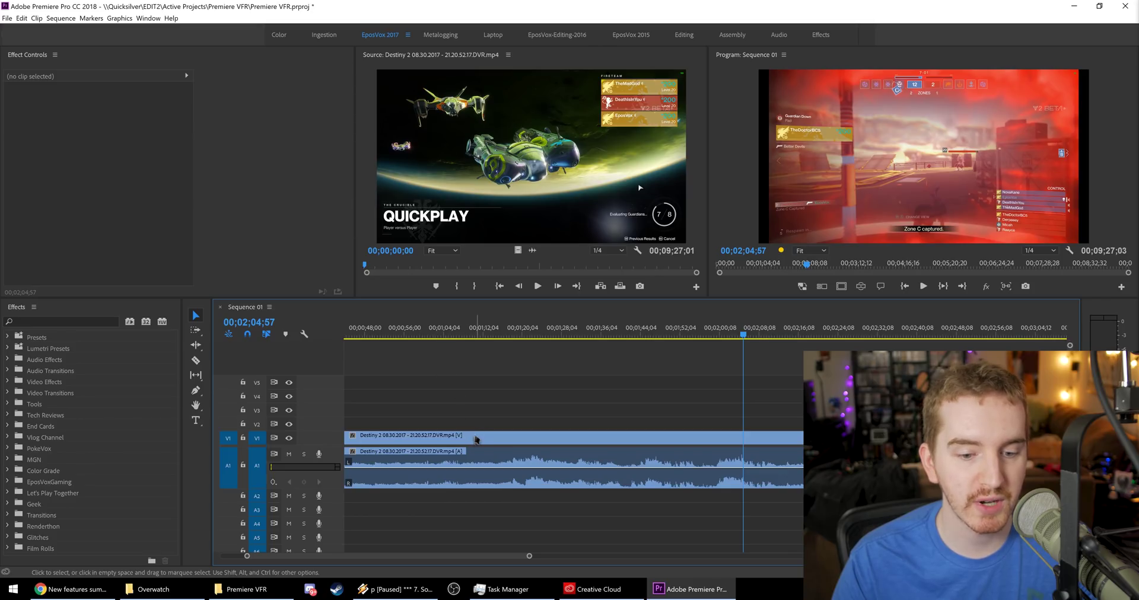
{"action": "double_click", "coordinate": [476, 437]}
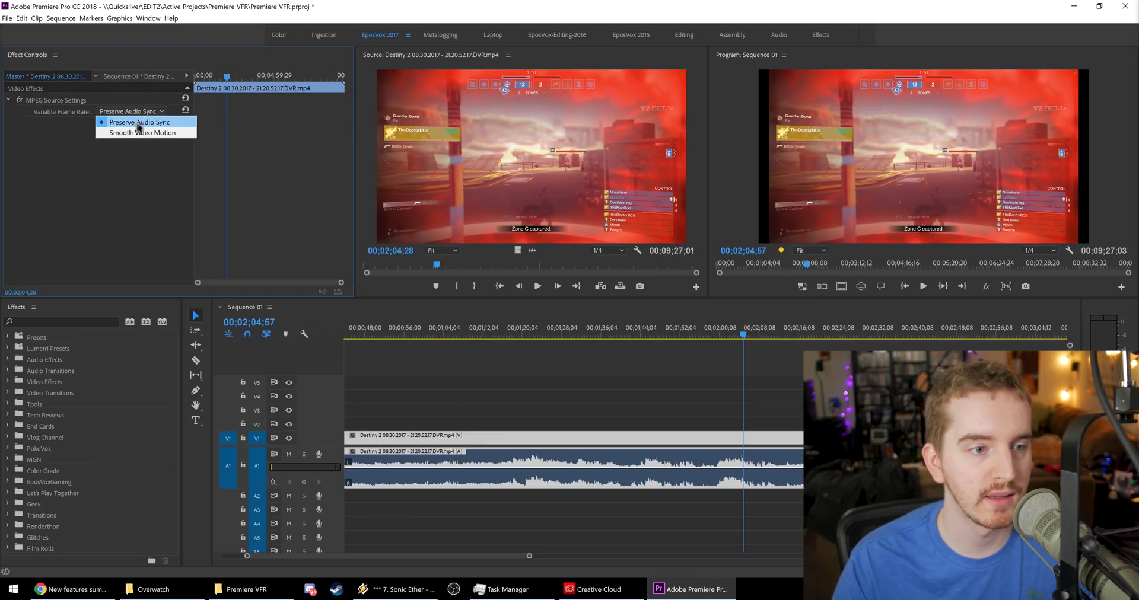
Step: Set Variable Frame Rate to Smooth Video Motion and play from about 00;01;56;22 to compare
{"action": "left_click", "coordinate": [137, 133]}
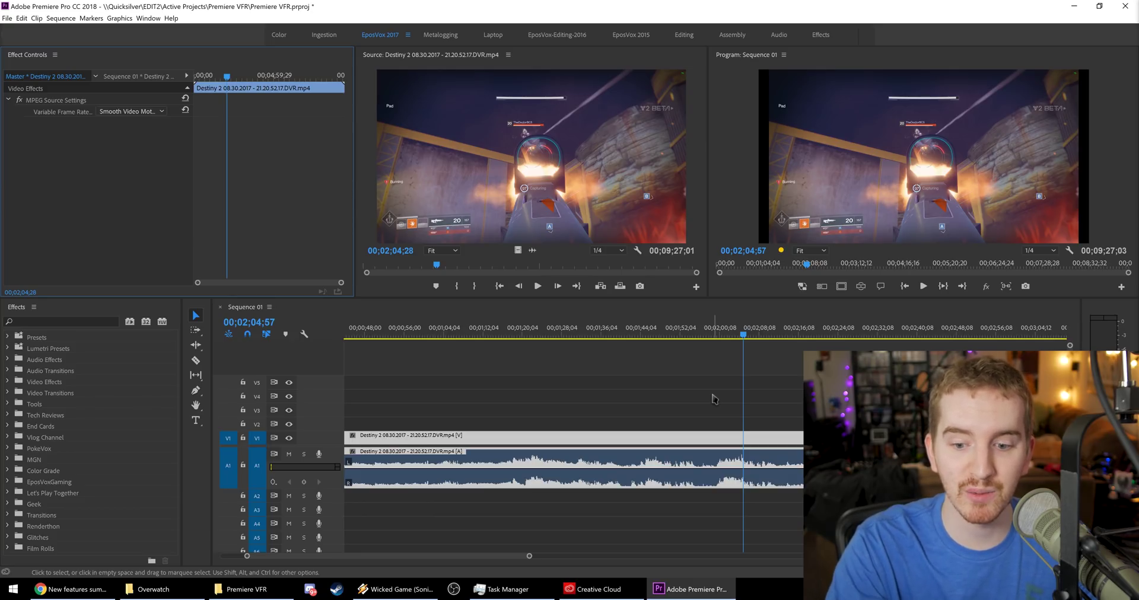
{"action": "left_click", "coordinate": [703, 333]}
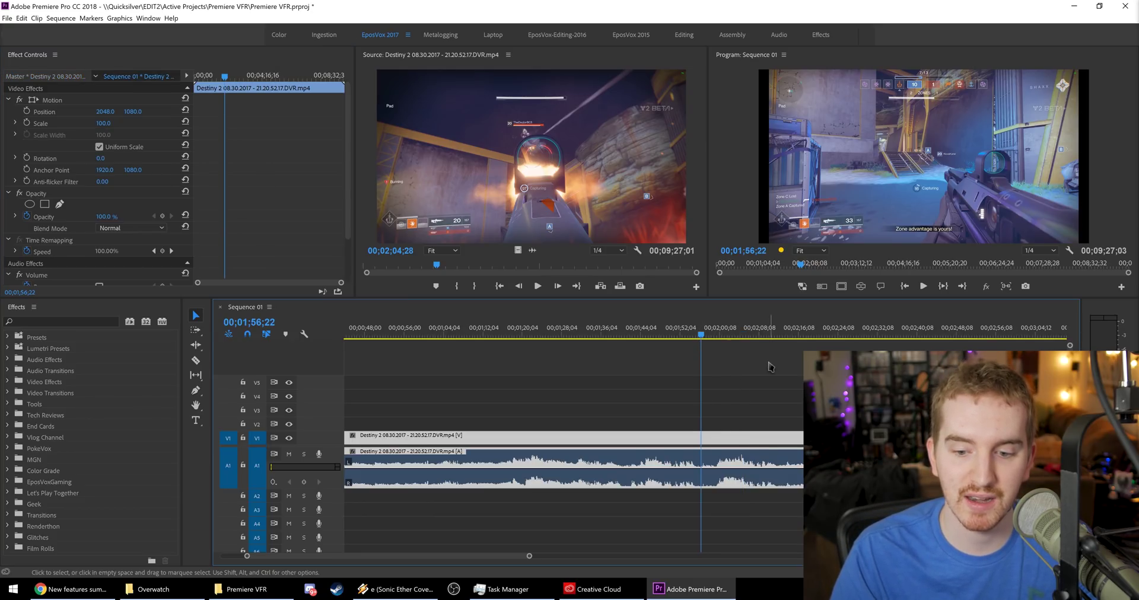
{"action": "left_click", "coordinate": [765, 367]}
{"action": "key", "text": "space"}
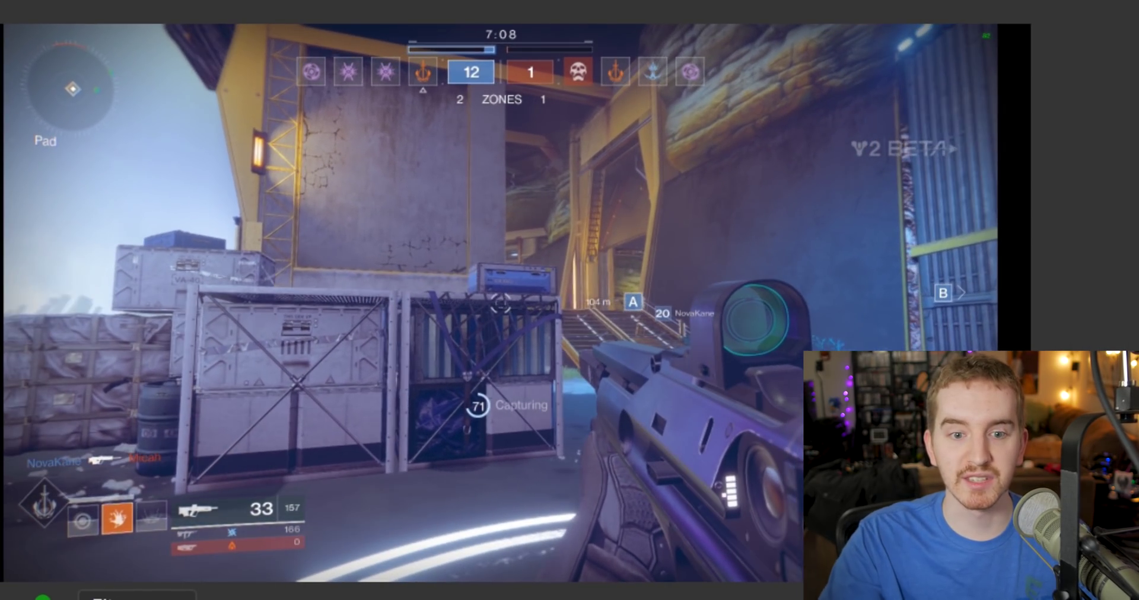
{"action": "key", "text": "space"}
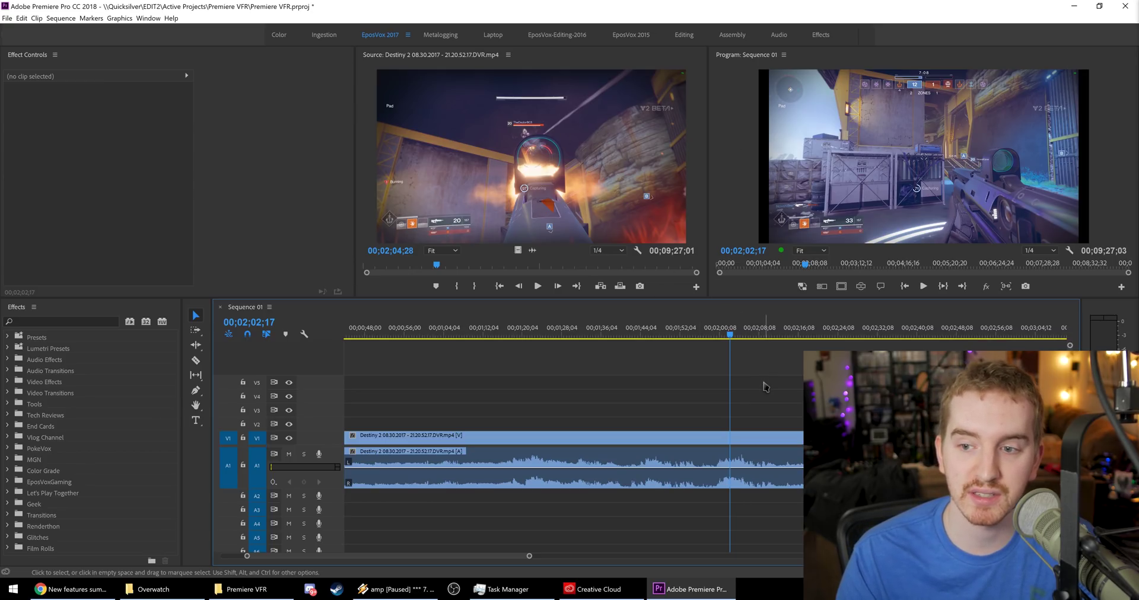
Step: Replay the sequence maximized from about 00;01;58;24, then restore the normal layout
{"action": "left_click", "coordinate": [714, 338]}
{"action": "key", "text": "grave"}
{"action": "key", "text": "space"}
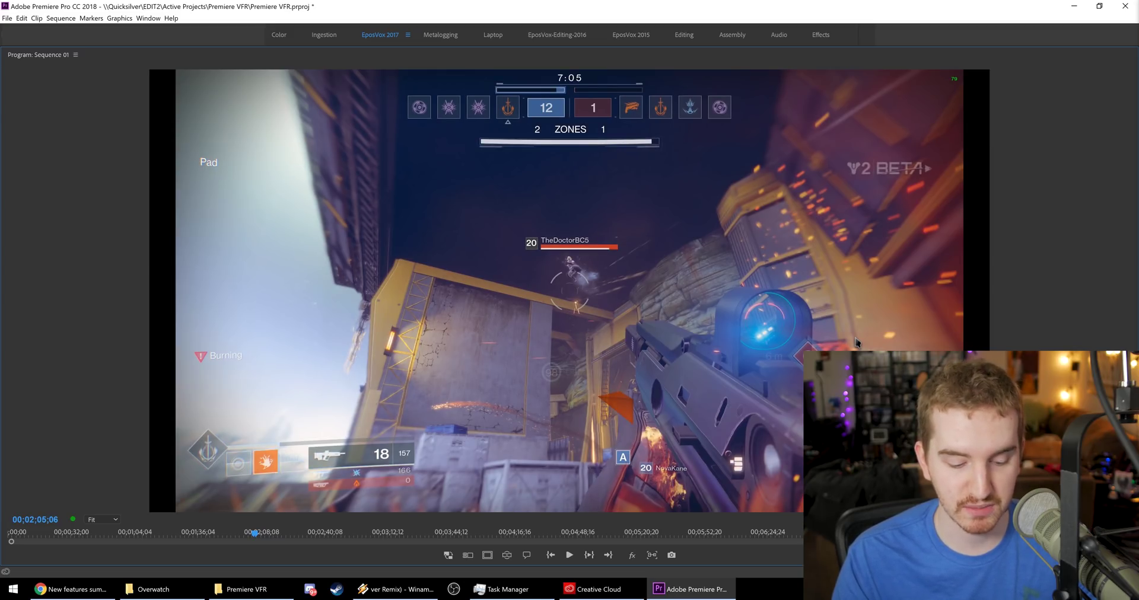
{"action": "key", "text": "grave"}
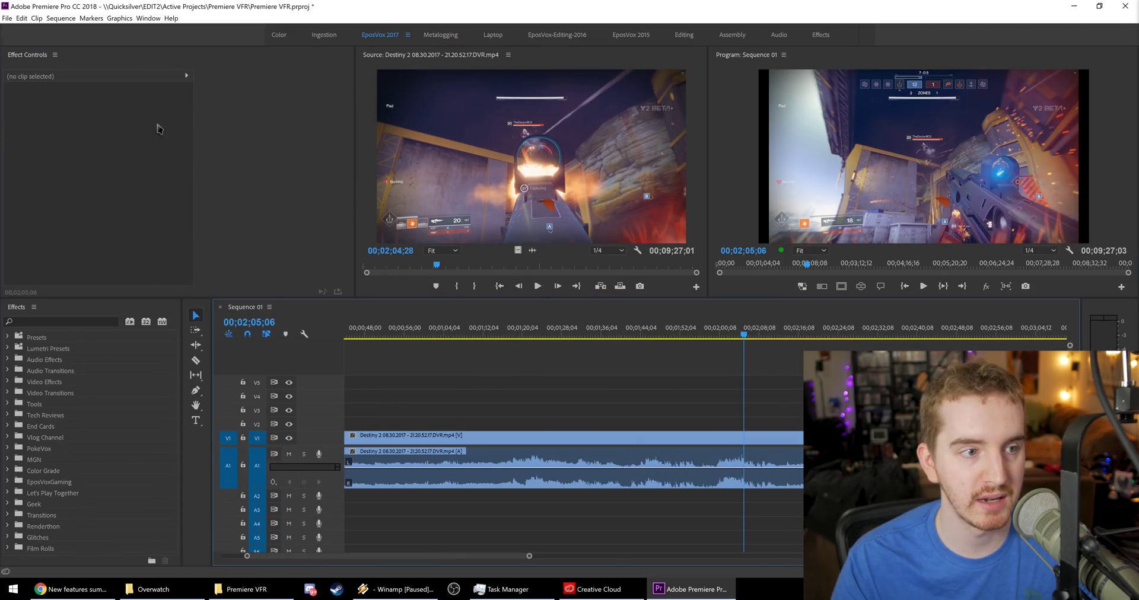
Step: Check the Destiny clip's MPEG Source Settings and return the playhead to about 00;01;58;45
{"action": "left_click", "coordinate": [478, 435]}
{"action": "left_click", "coordinate": [49, 75]}
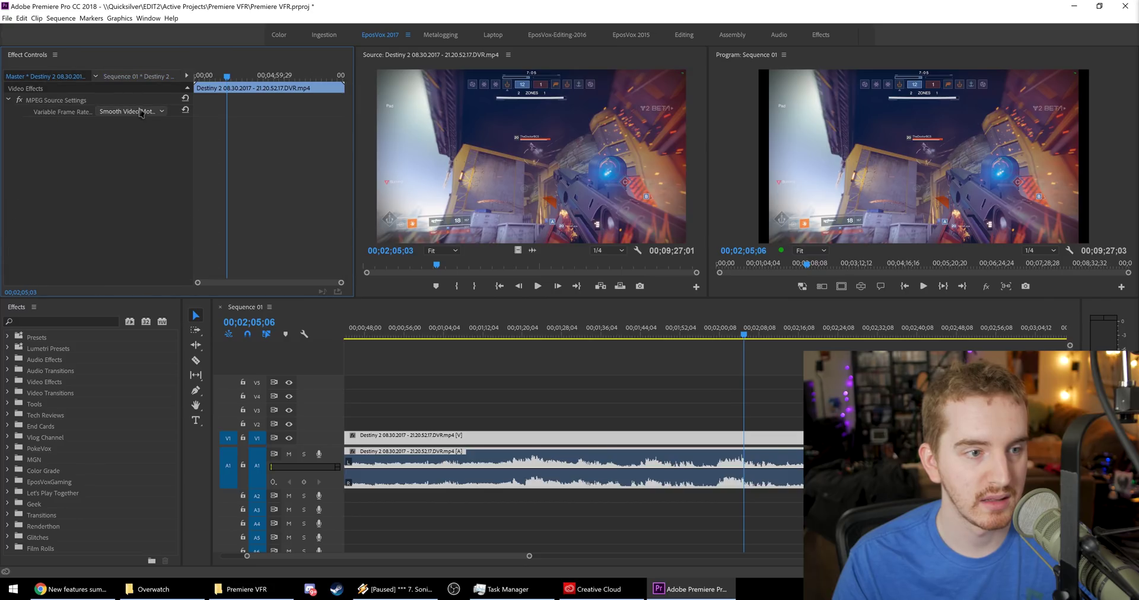
{"action": "left_click", "coordinate": [714, 415]}
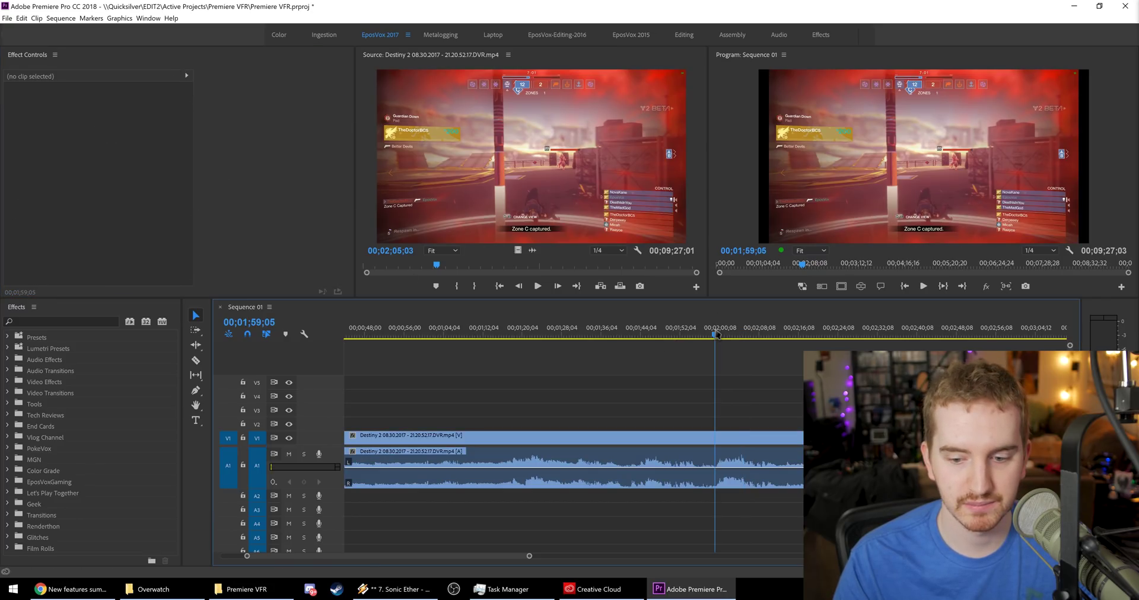
Step: Play maximized from 00;01;58;45, then delete the Destiny video and audio clips from the sequence
{"action": "key", "text": "grave"}
{"action": "key", "text": "space"}
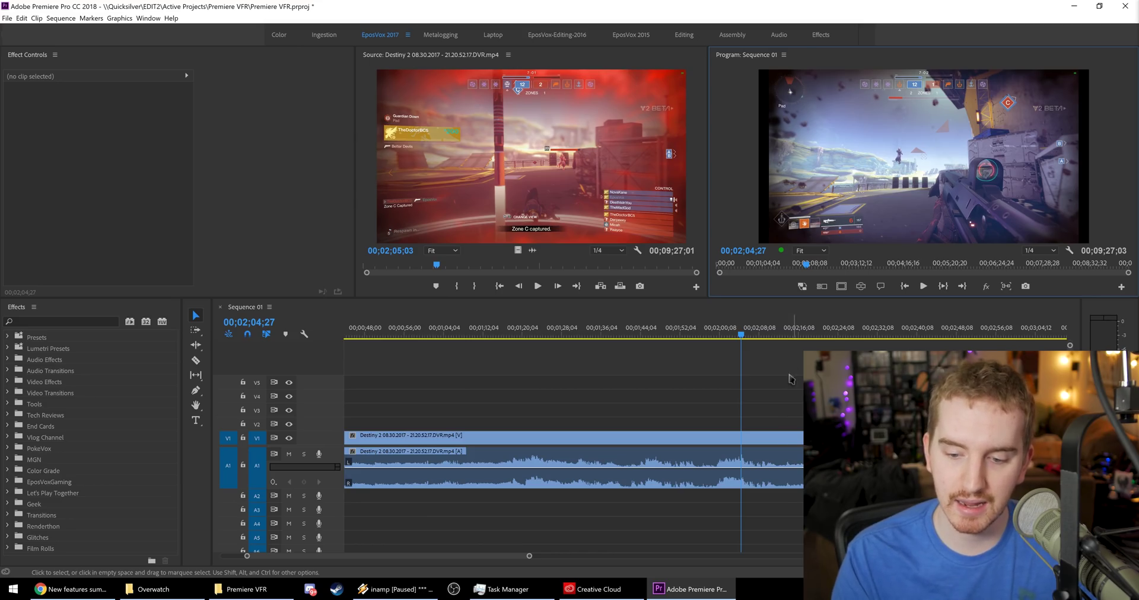
{"action": "left_click_drag", "start_coordinate": [790, 378], "coordinate": [818, 469]}
{"action": "key", "text": "Delete"}
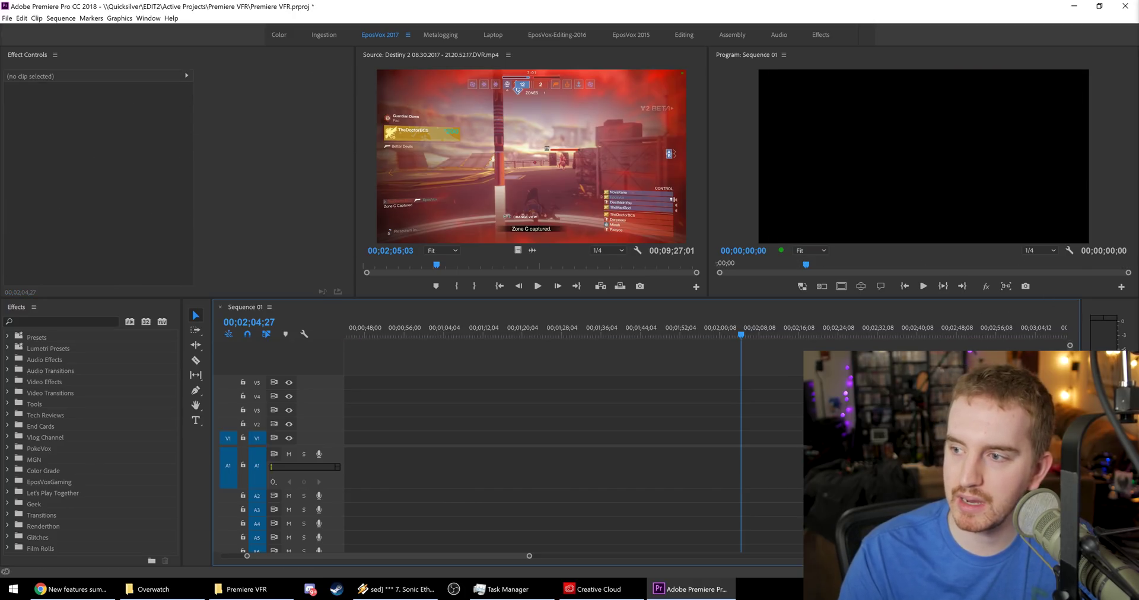
Step: Place the Overwatch clip at the start of V1/A1, zoom to fit, and play from about 00;05;57;59
{"action": "left_click_drag", "start_coordinate": [547, 372], "coordinate": [349, 474]}
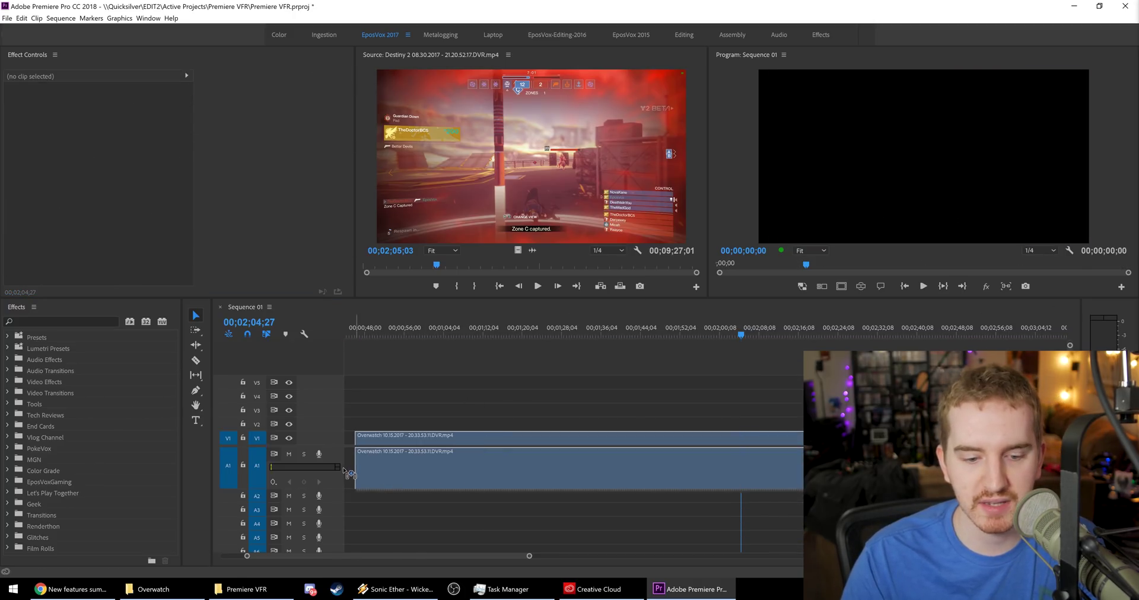
{"action": "left_click_drag", "start_coordinate": [621, 442], "coordinate": [623, 442]}
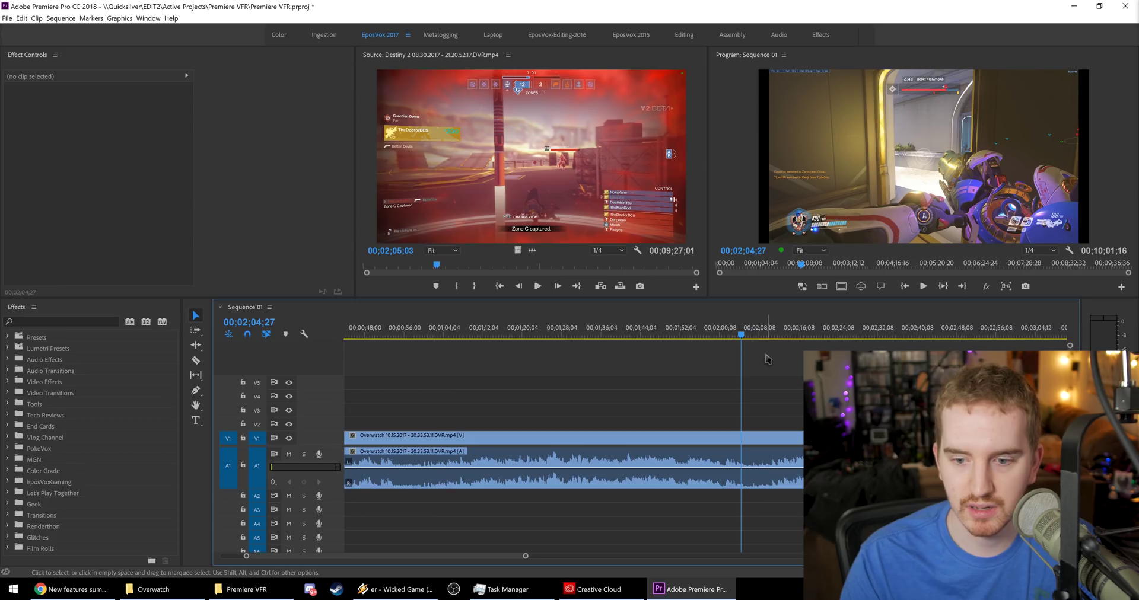
{"action": "key", "text": "backslash"}
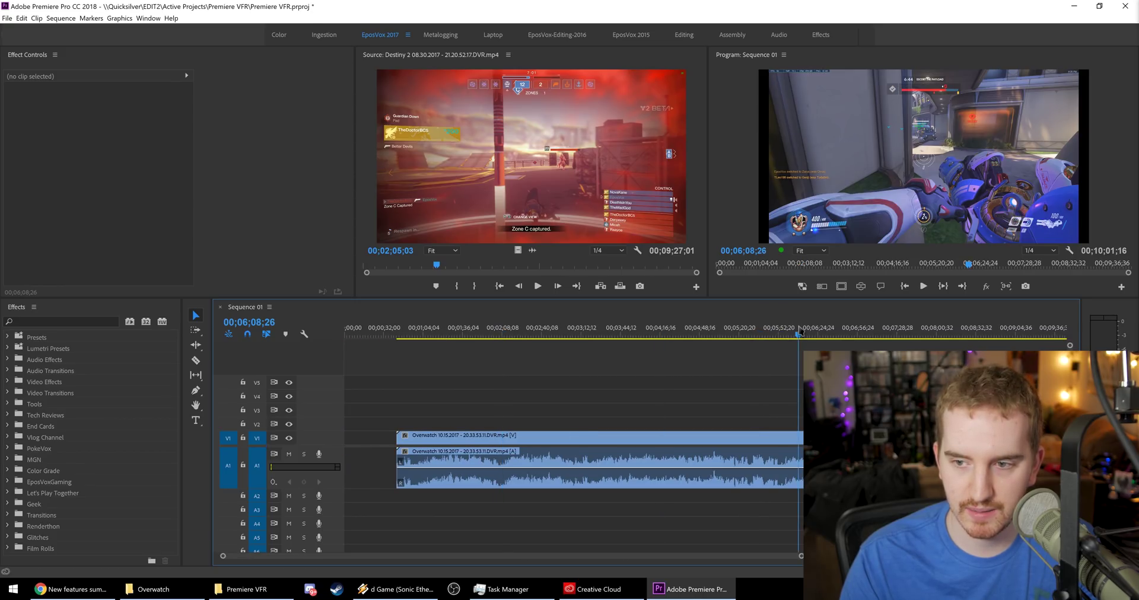
{"action": "left_click_drag", "start_coordinate": [783, 334], "coordinate": [787, 338]}
{"action": "key", "text": "space"}
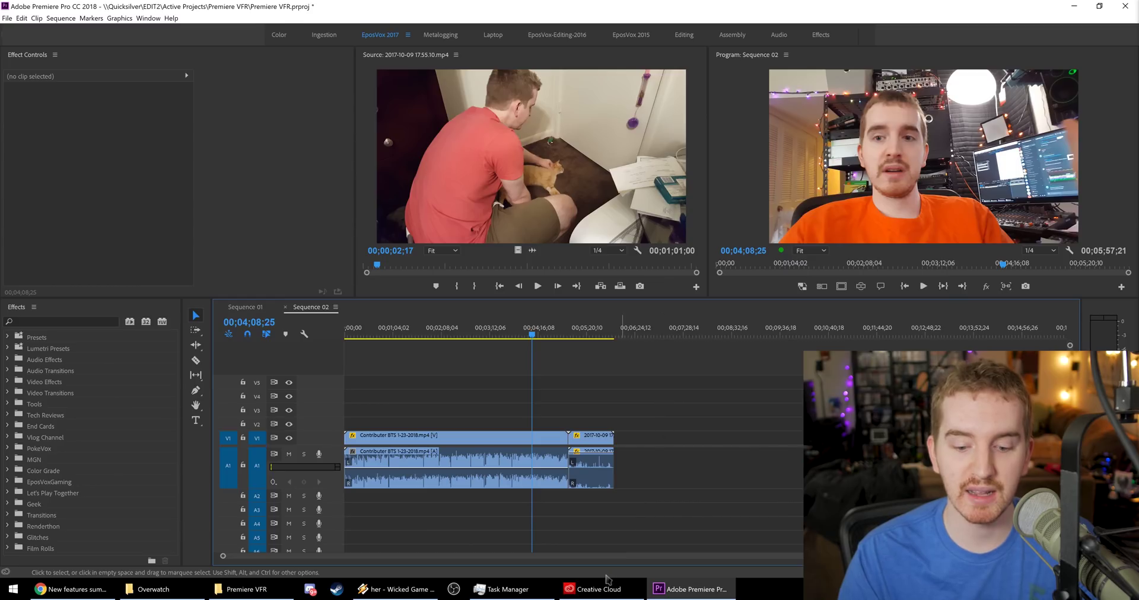
Step: Check Creative Cloud's Apps list for pending updates, save the Premiere project, and close Creative Cloud
{"action": "left_click", "coordinate": [606, 577]}
{"action": "scroll", "coordinate": [570, 356], "scroll_direction": "down", "scroll_amount": 5}
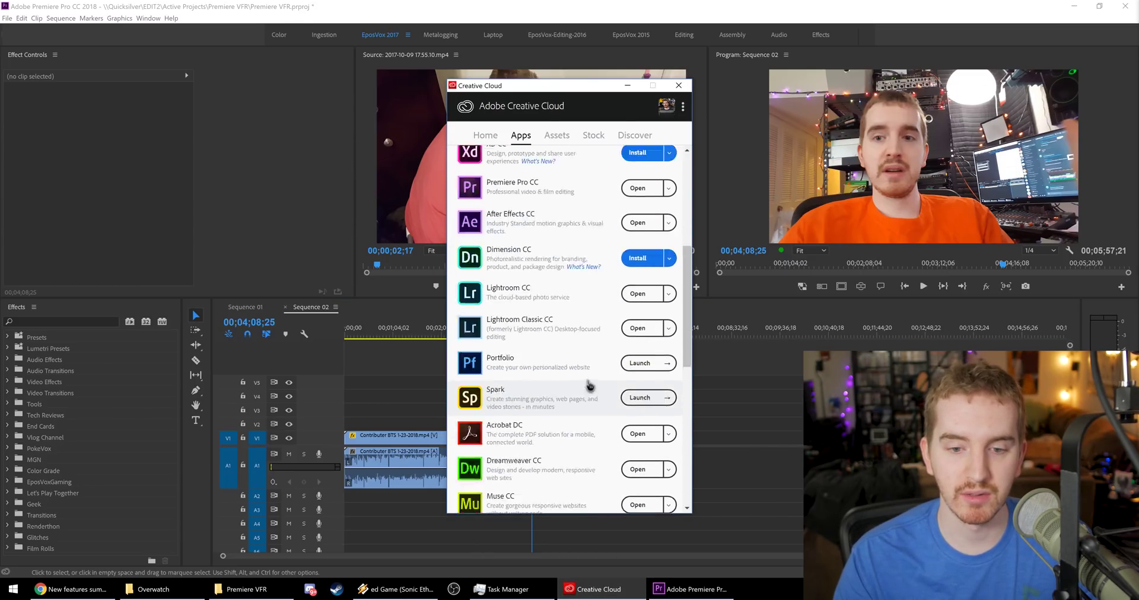
{"action": "scroll", "coordinate": [561, 419], "scroll_direction": "up", "scroll_amount": 5}
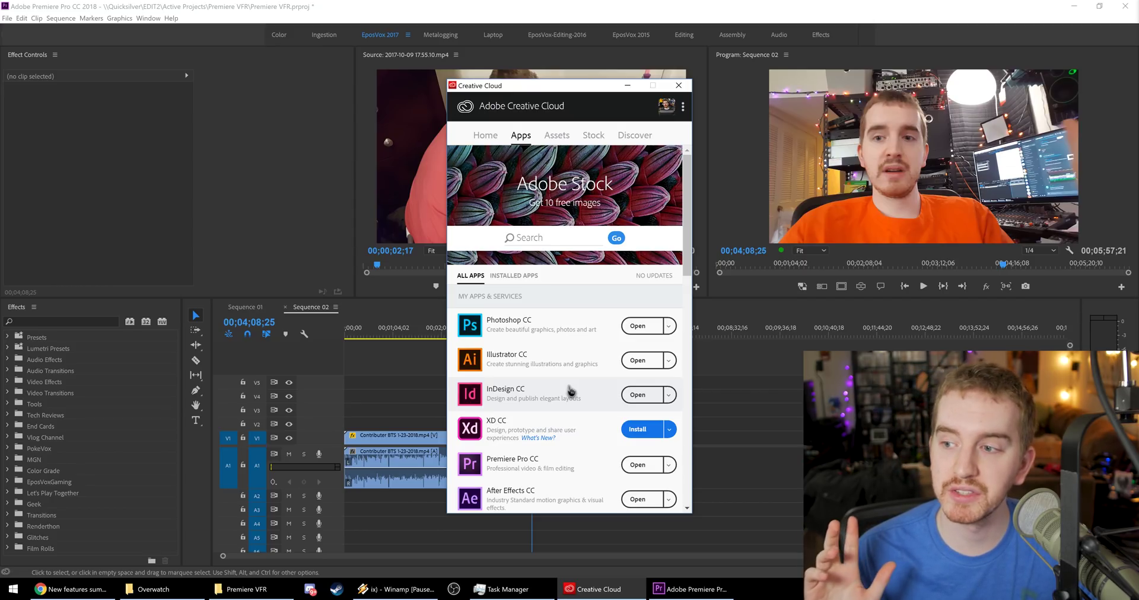
{"action": "key", "text": "ctrl+s"}
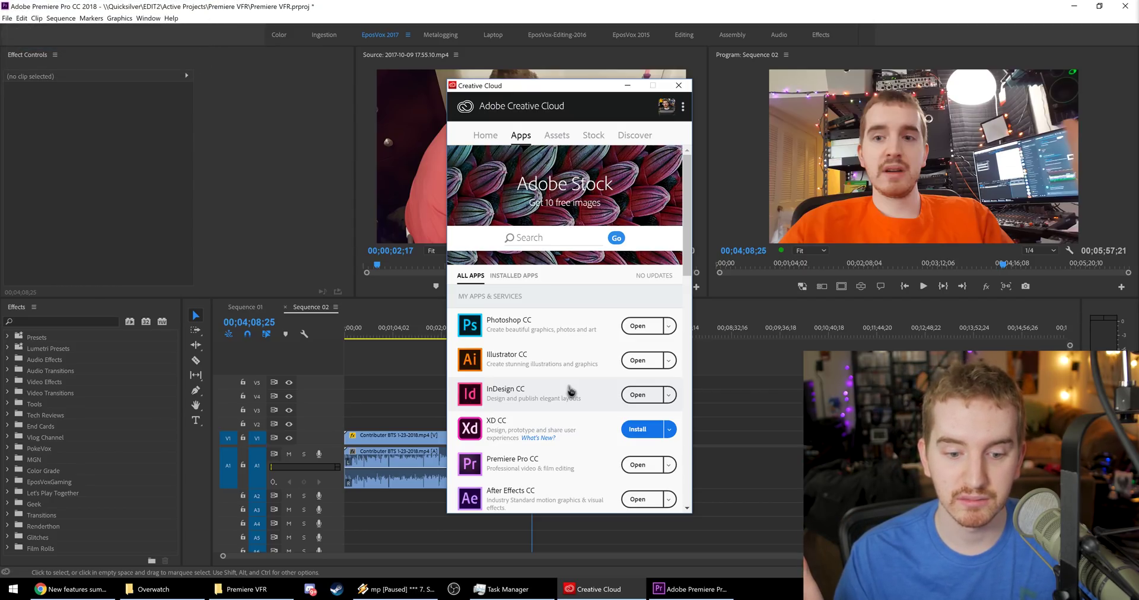
{"action": "left_click", "coordinate": [454, 450]}
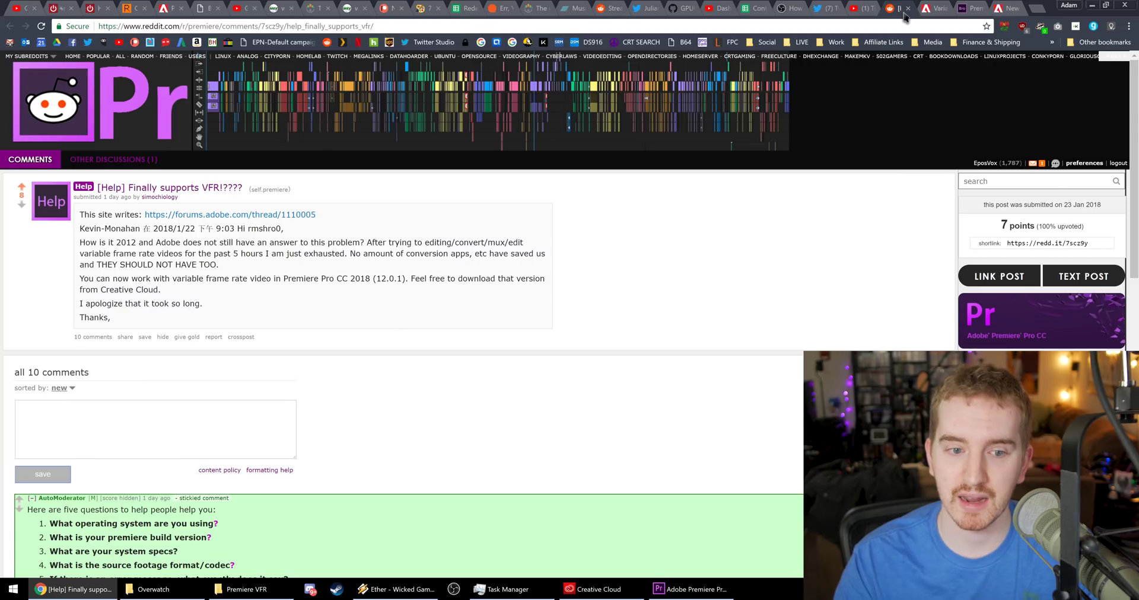
Step: Switch to the Adobe forums VFR thread, scroll through its replies, and return to the top
{"action": "left_click", "coordinate": [942, 7]}
{"action": "scroll", "coordinate": [508, 243], "scroll_direction": "down", "scroll_amount": 20}
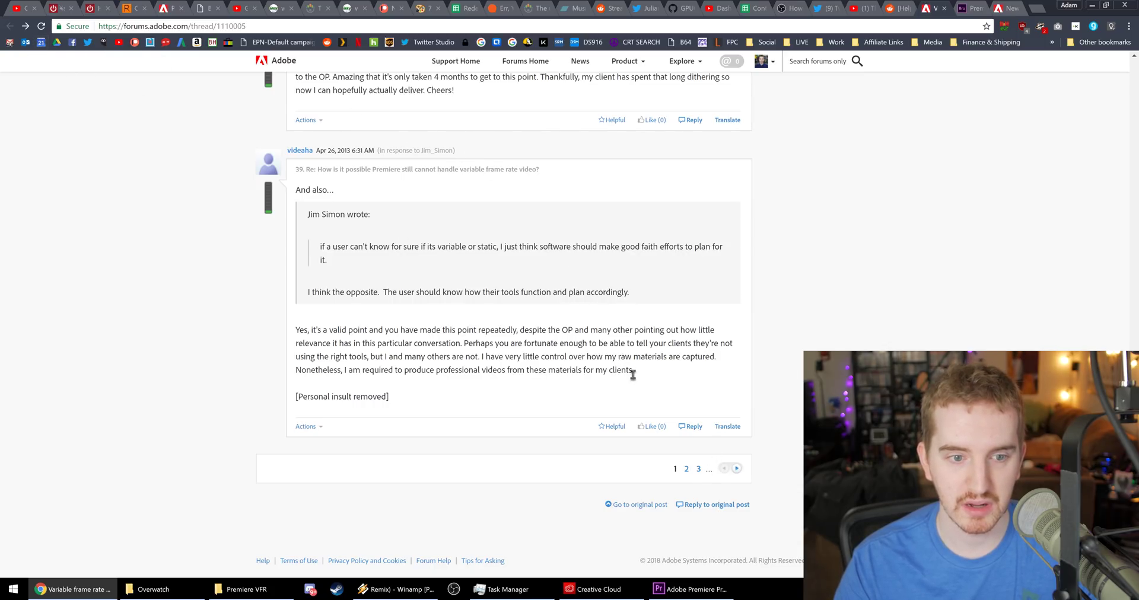
{"action": "scroll", "coordinate": [643, 394], "scroll_direction": "up", "scroll_amount": 20}
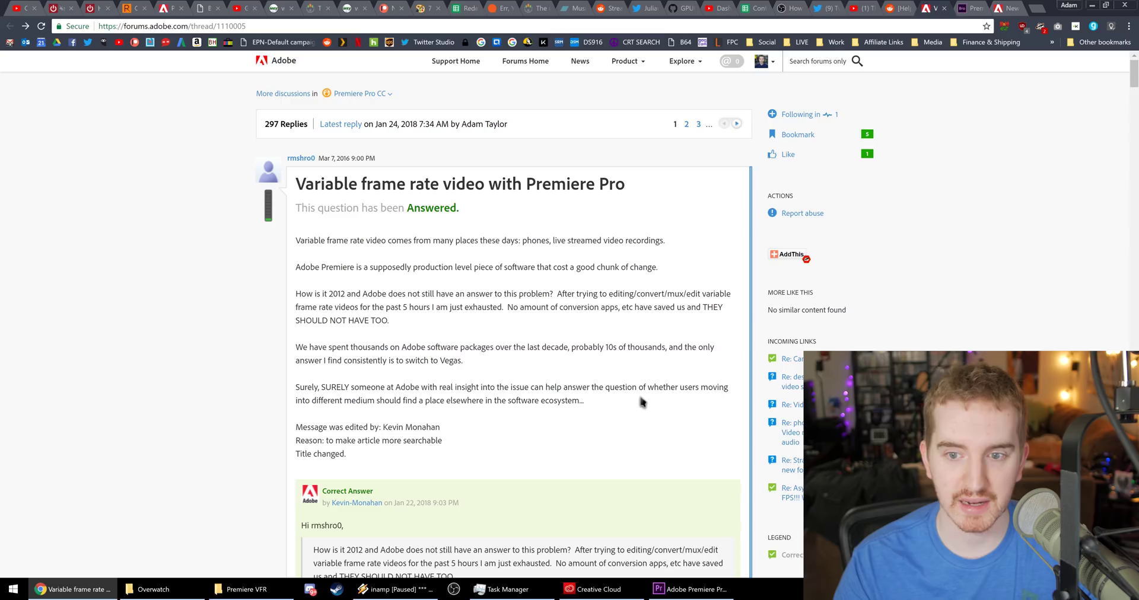